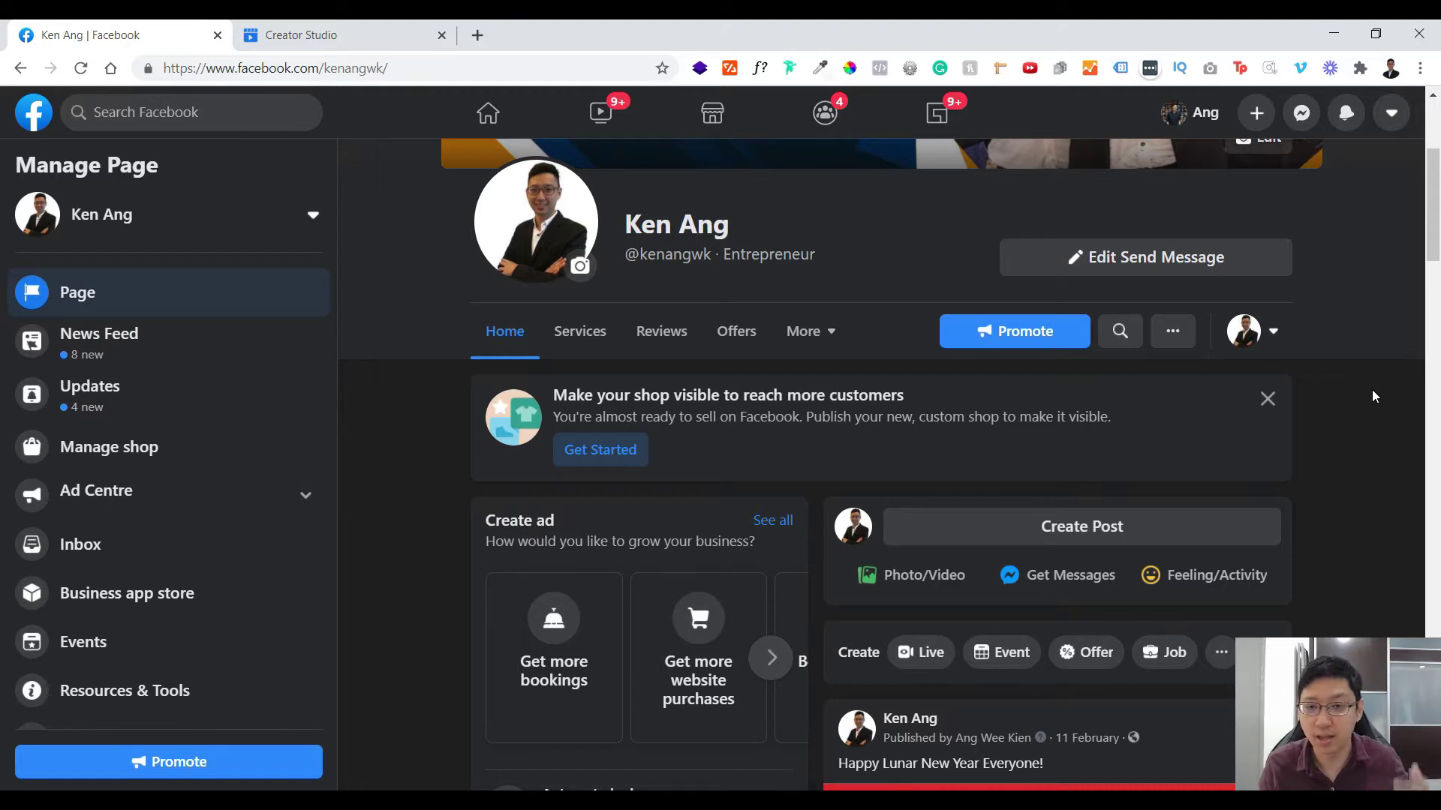
# - View the page's own post composer and close it without posting
pyautogui.scroll(4, 1372, 389)
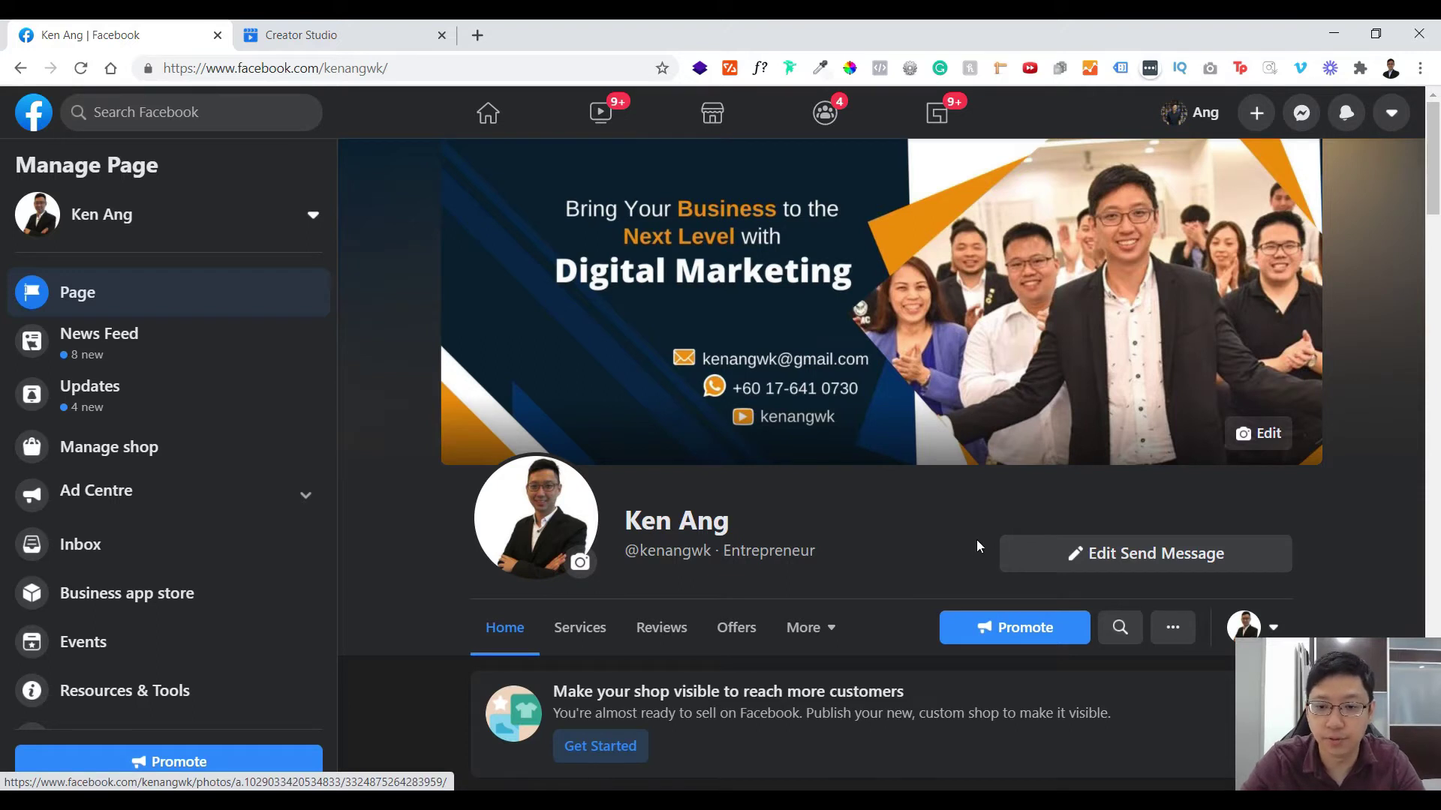
pyautogui.scroll(-6, 975, 543)
pyautogui.click(968, 399)
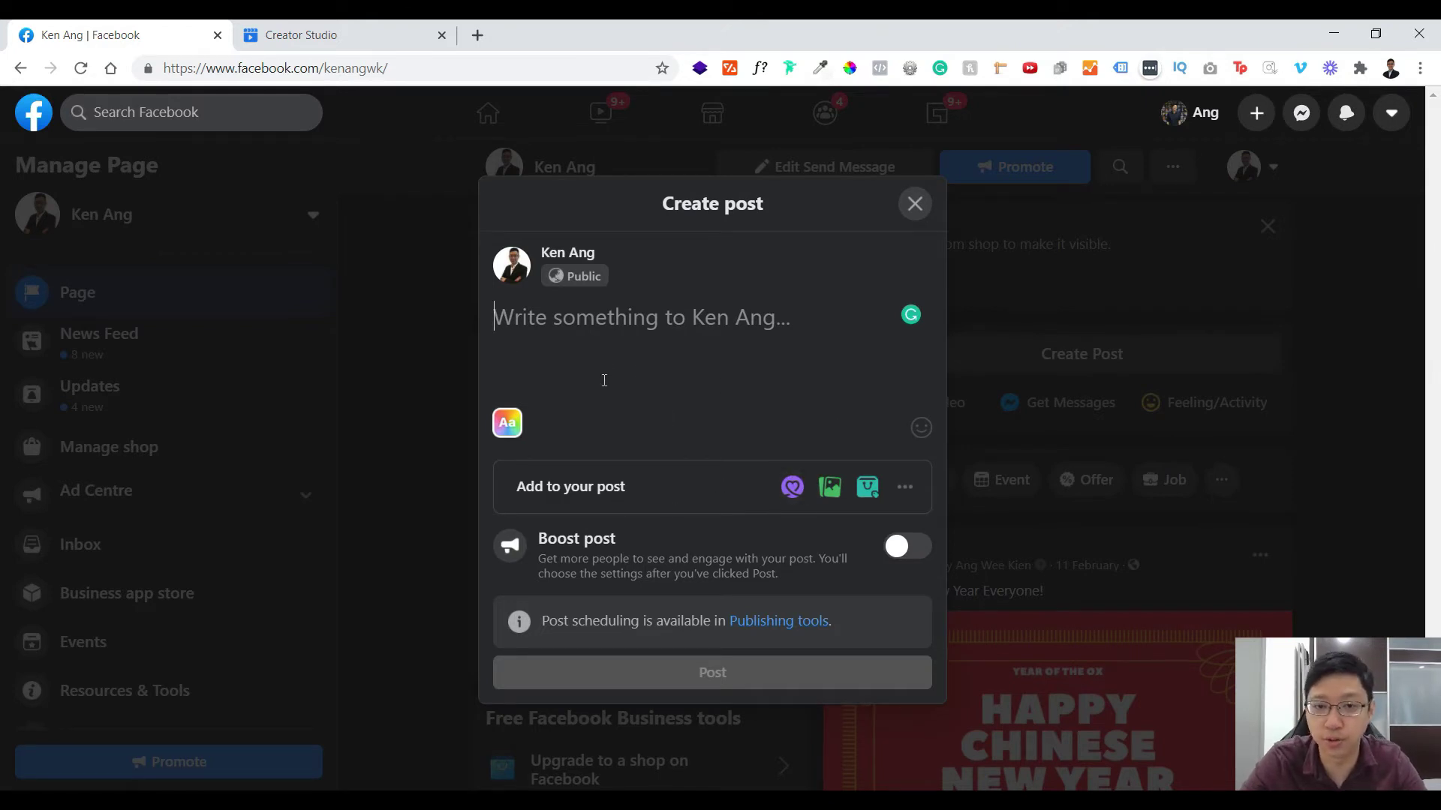
pyautogui.click(914, 204)
# - Go to the page's Publishing Tools and start a new post
pyautogui.scroll(-2, 250, 450)
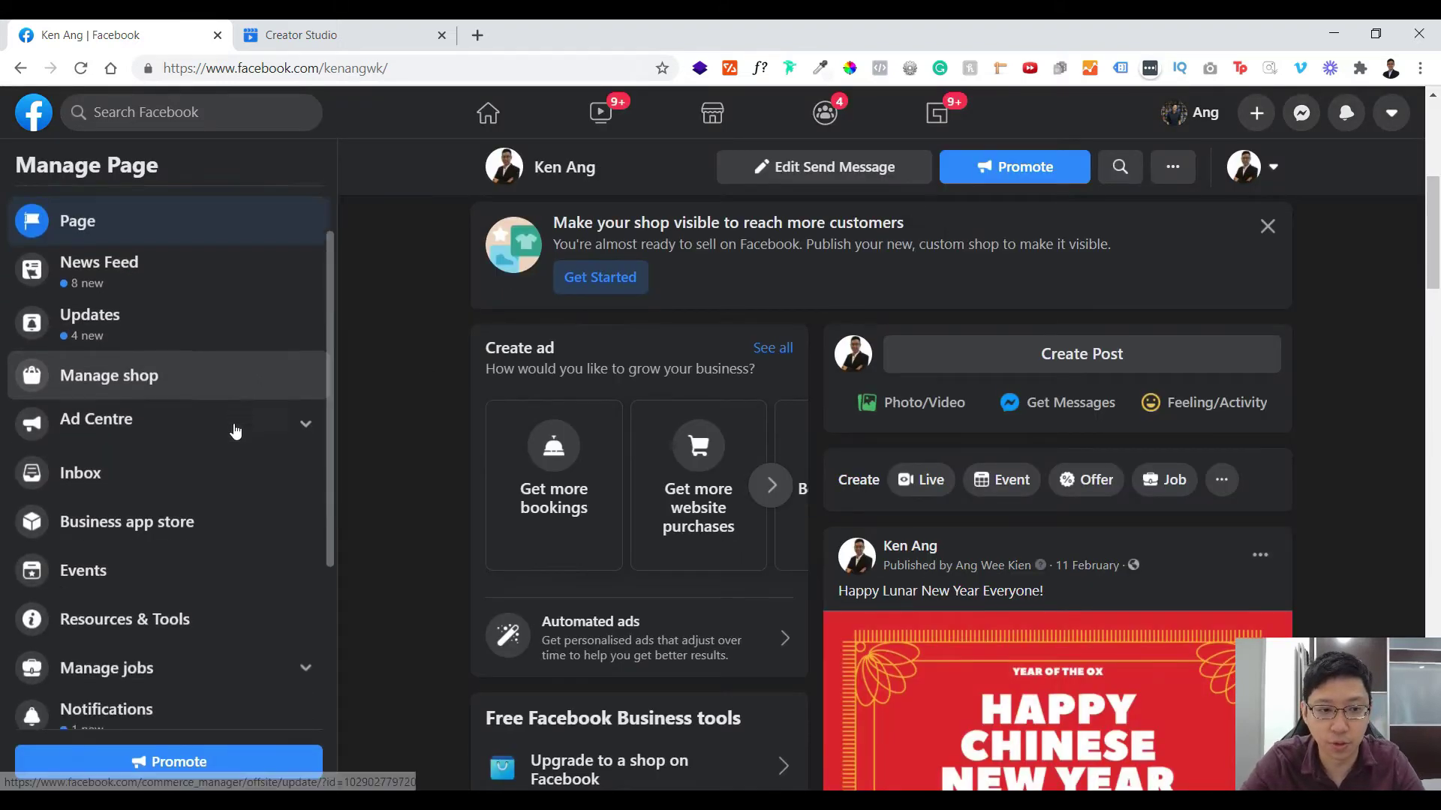
pyautogui.scroll(-4, 225, 488)
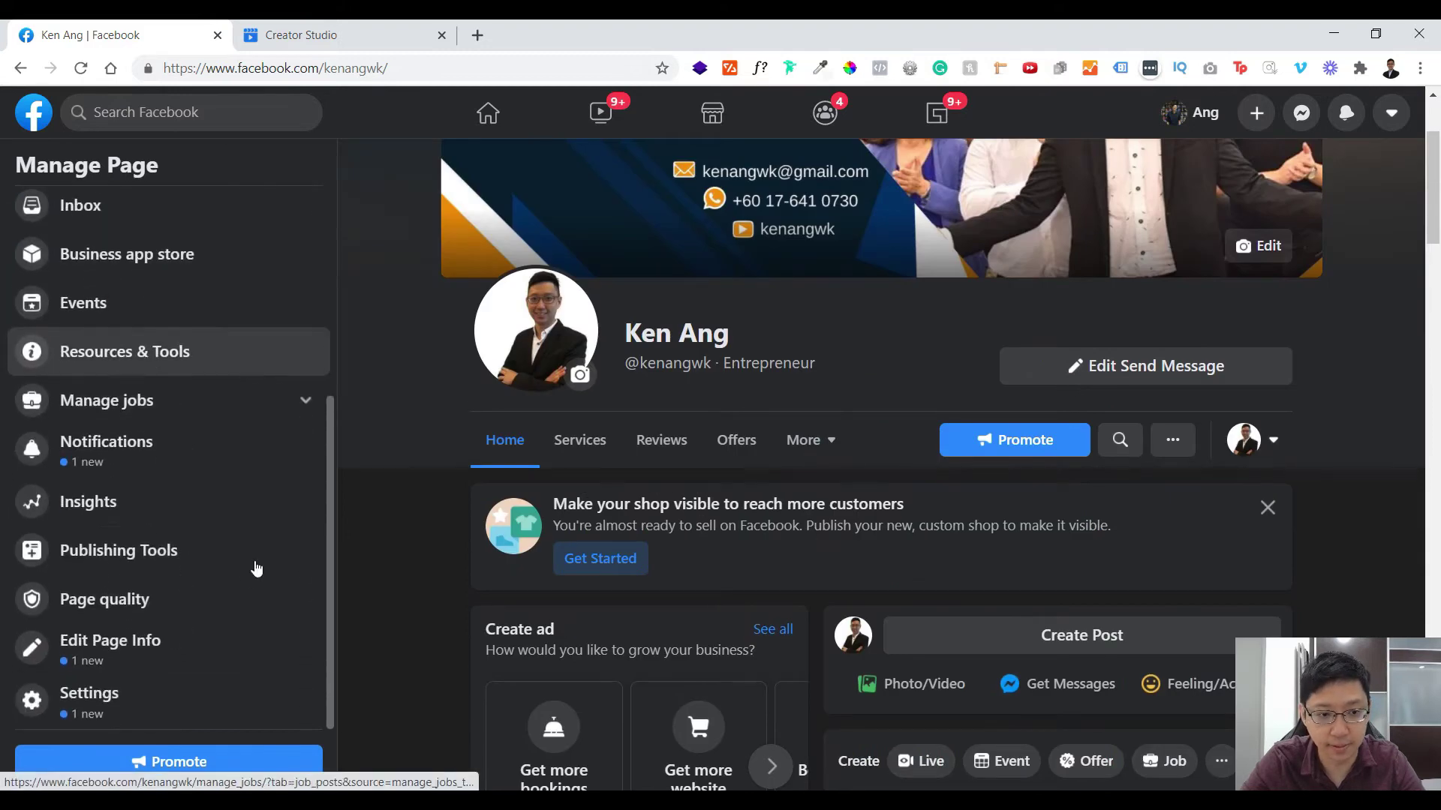
pyautogui.click(194, 559)
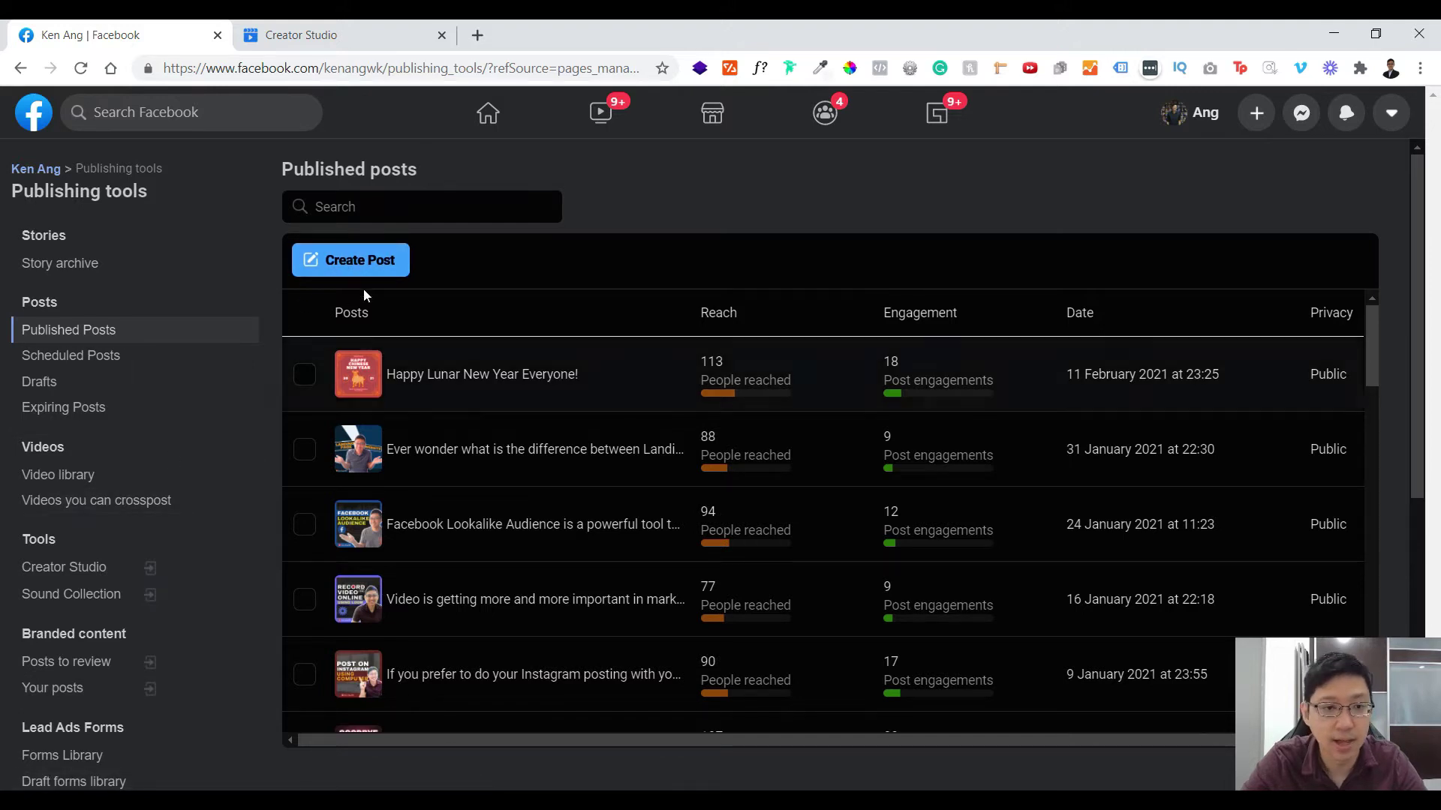
pyautogui.click(357, 261)
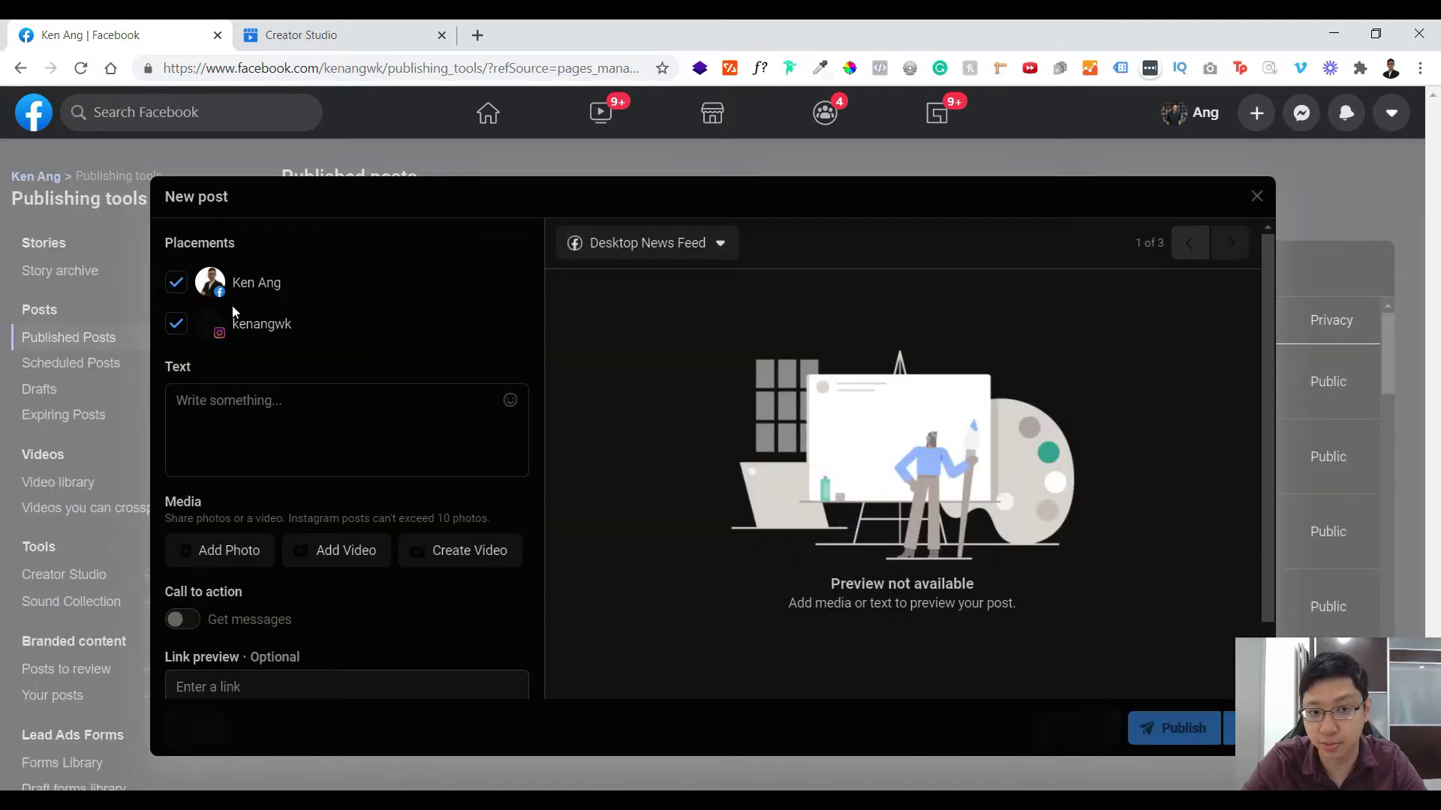
# - Try the Facebook and Instagram placement options, leaving both selected, and enter a short self-introduction with the first name as the post text
pyautogui.click(175, 282)
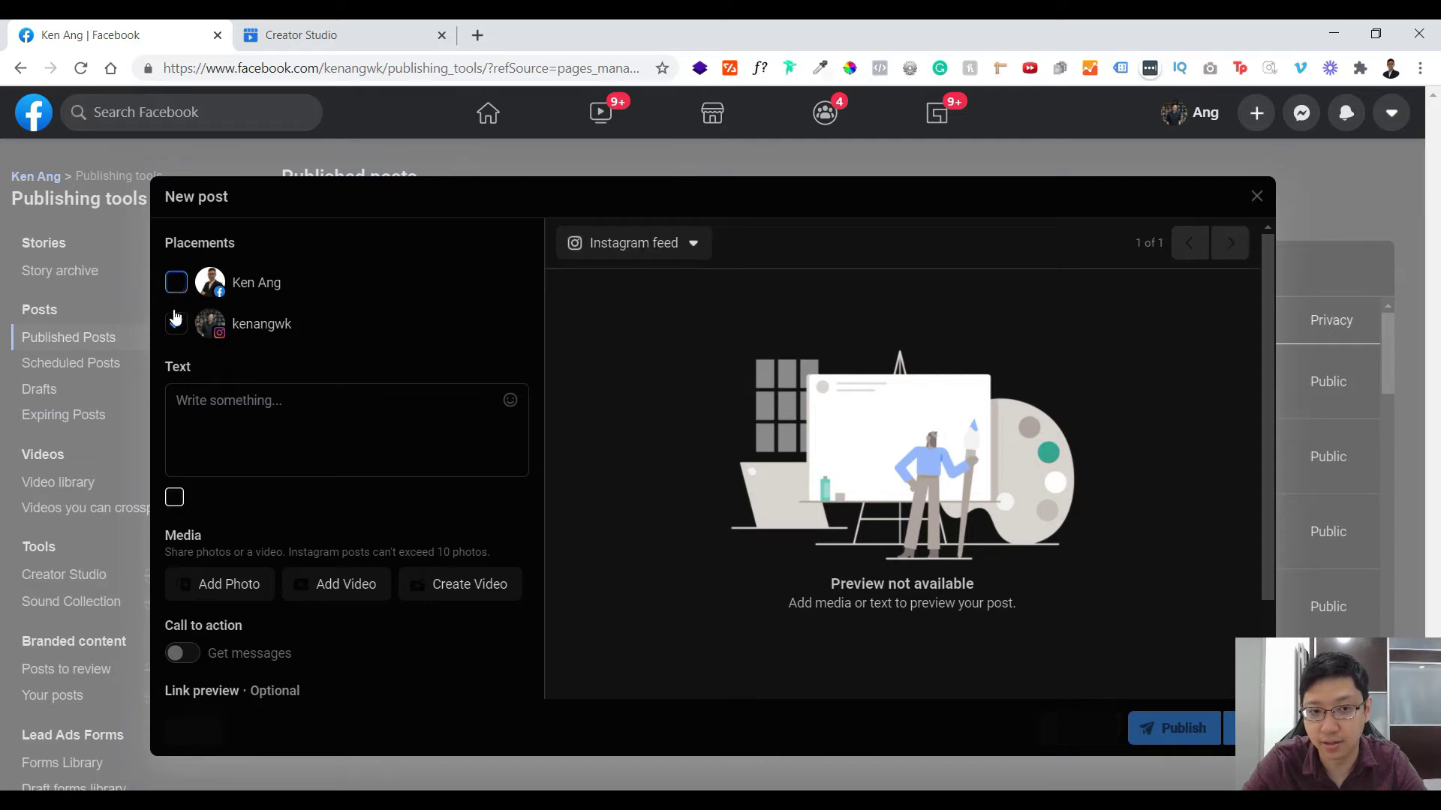
pyautogui.click(176, 324)
pyautogui.click(179, 356)
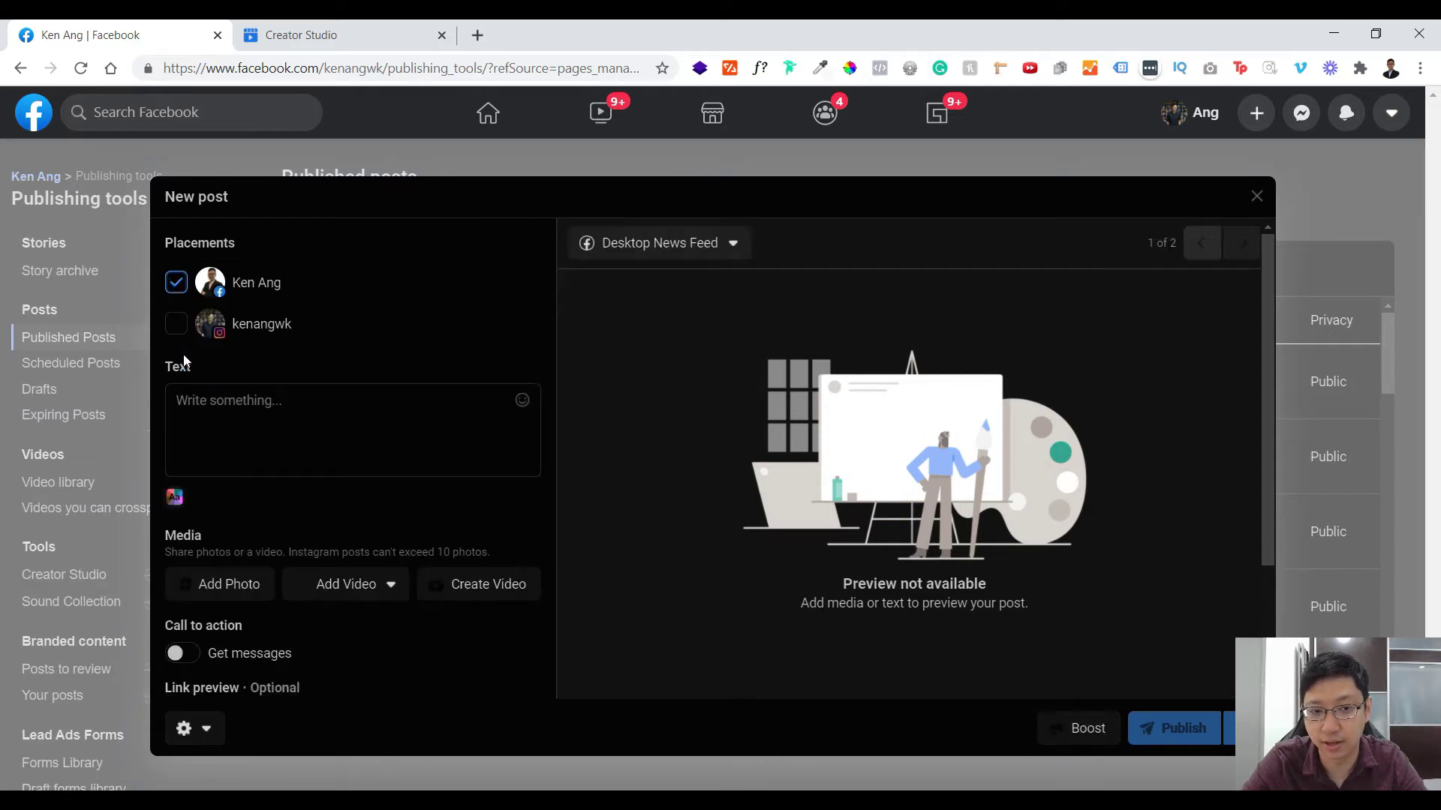
pyautogui.click(177, 322)
pyautogui.click(227, 430)
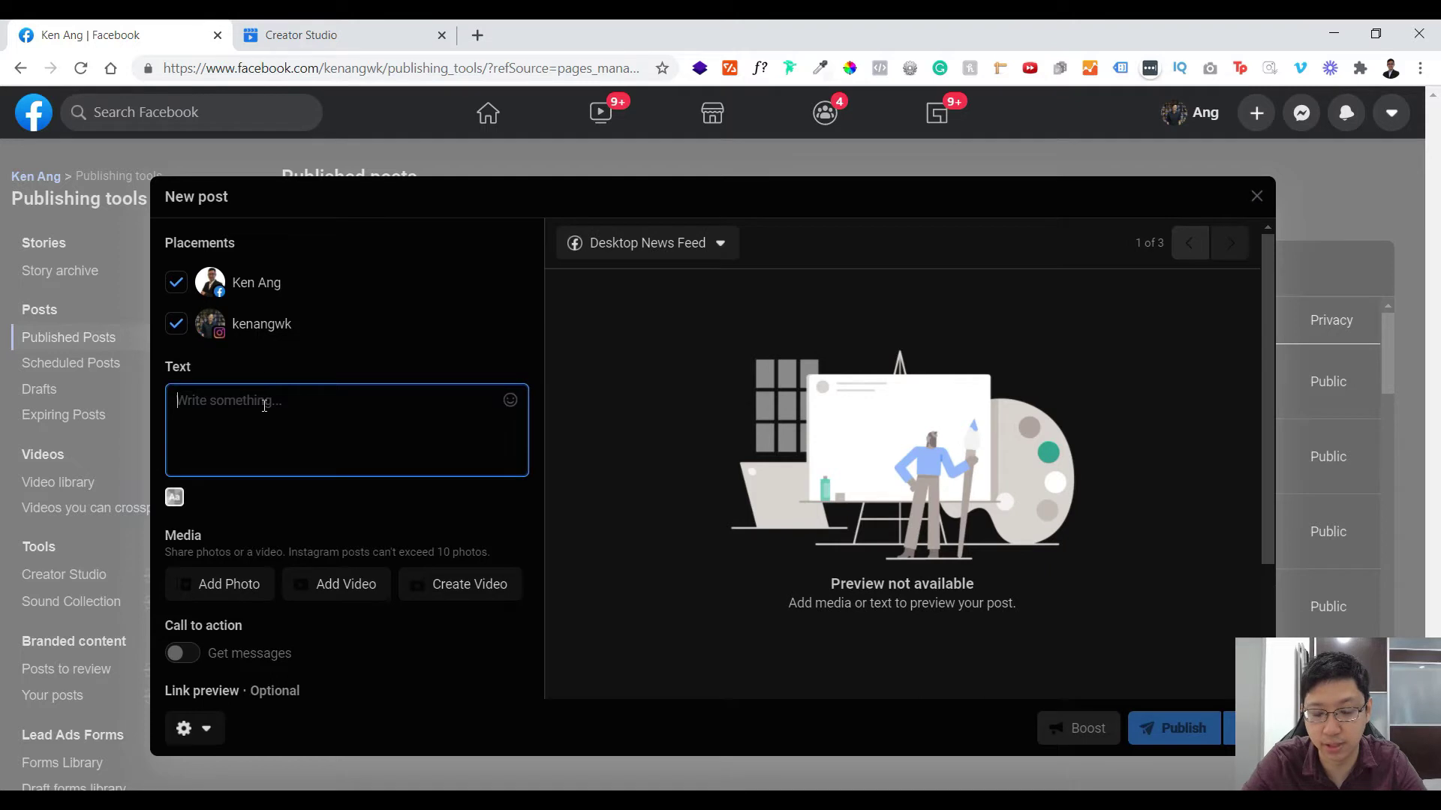
pyautogui.write('Hi My Name is Ken')
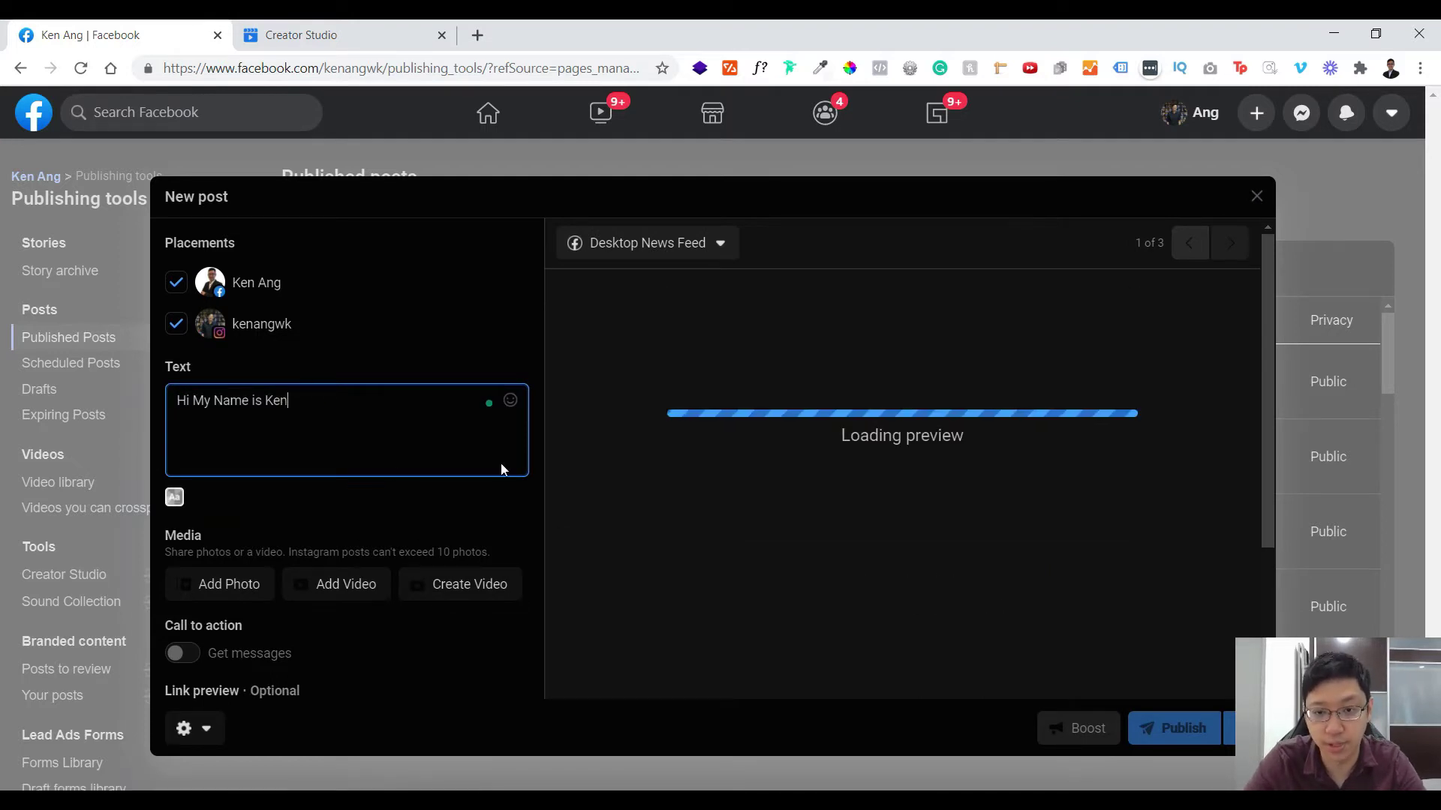
# - Check the link option, the effect of switching the Facebook placement off and on, and the available feed preview formats
pyautogui.scroll(-3, 408, 515)
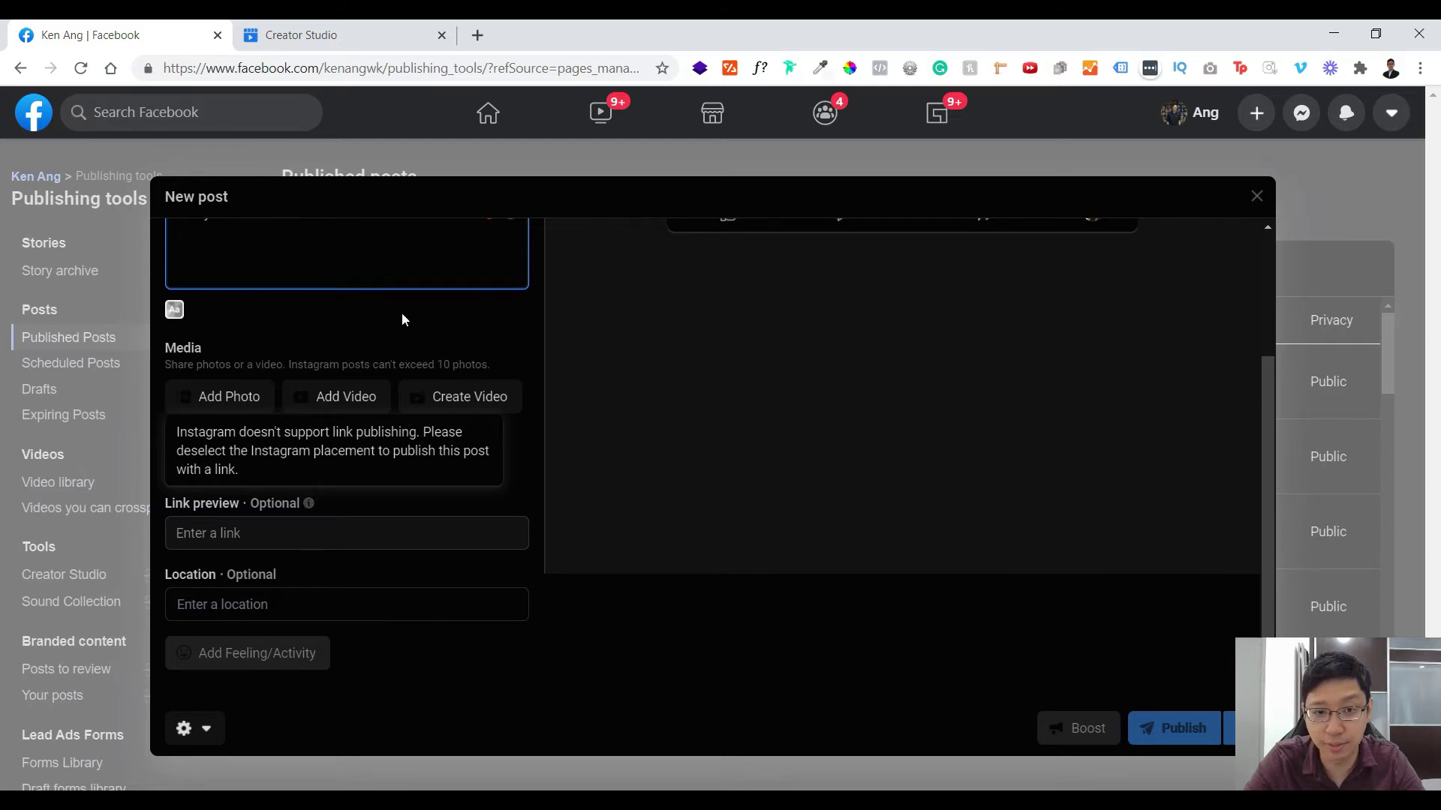
pyautogui.scroll(3, 402, 312)
pyautogui.click(176, 282)
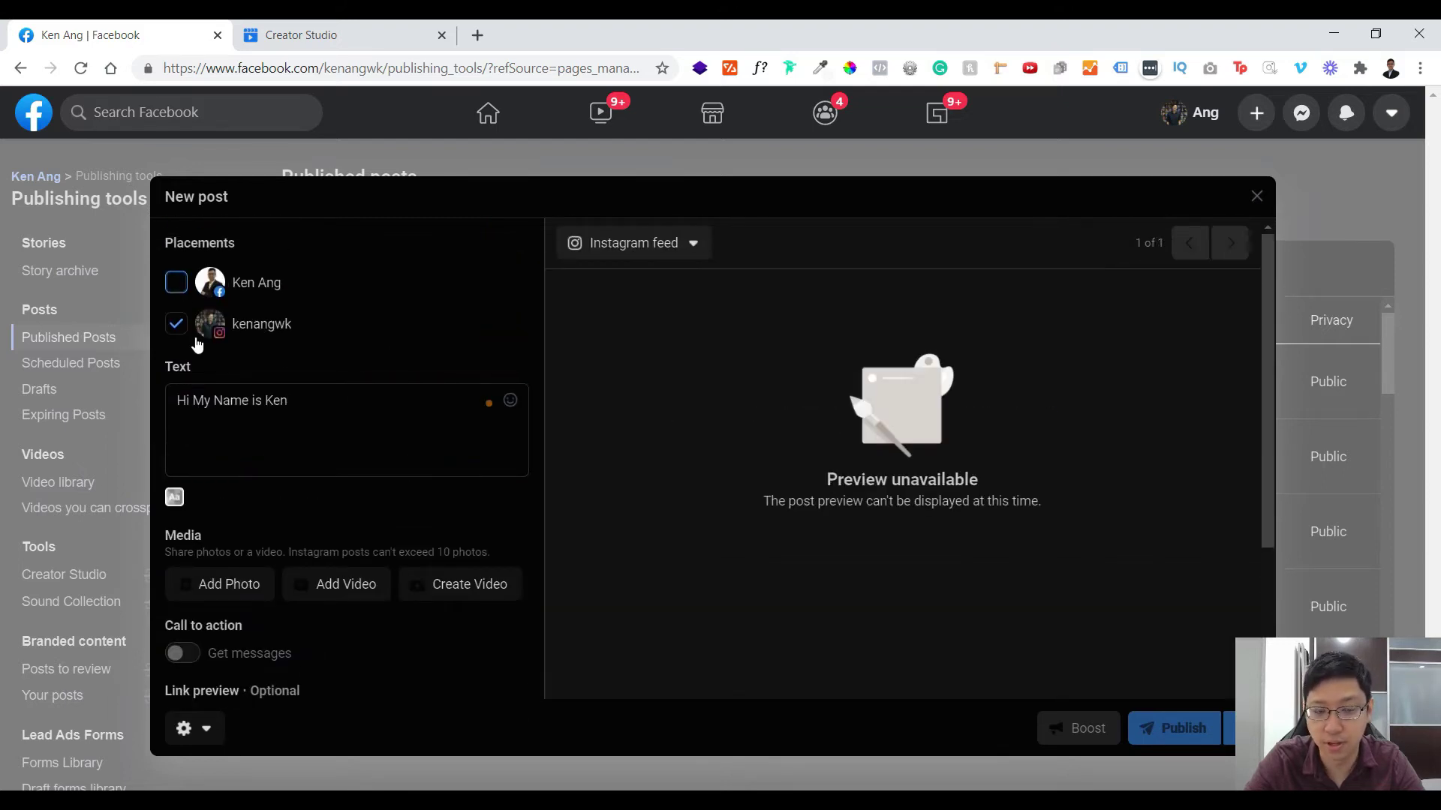
pyautogui.click(172, 287)
pyautogui.scroll(-1, 517, 450)
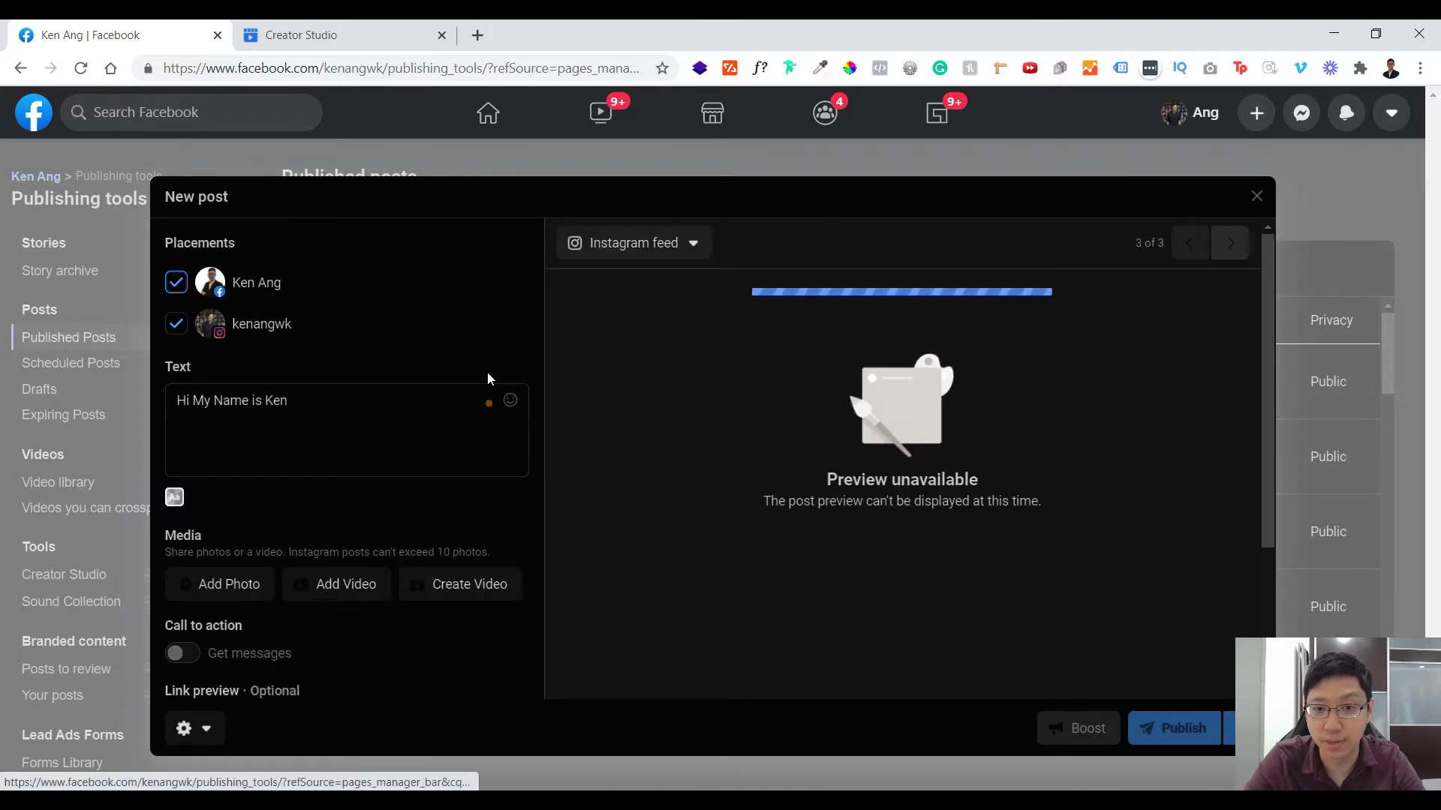
pyautogui.click(650, 254)
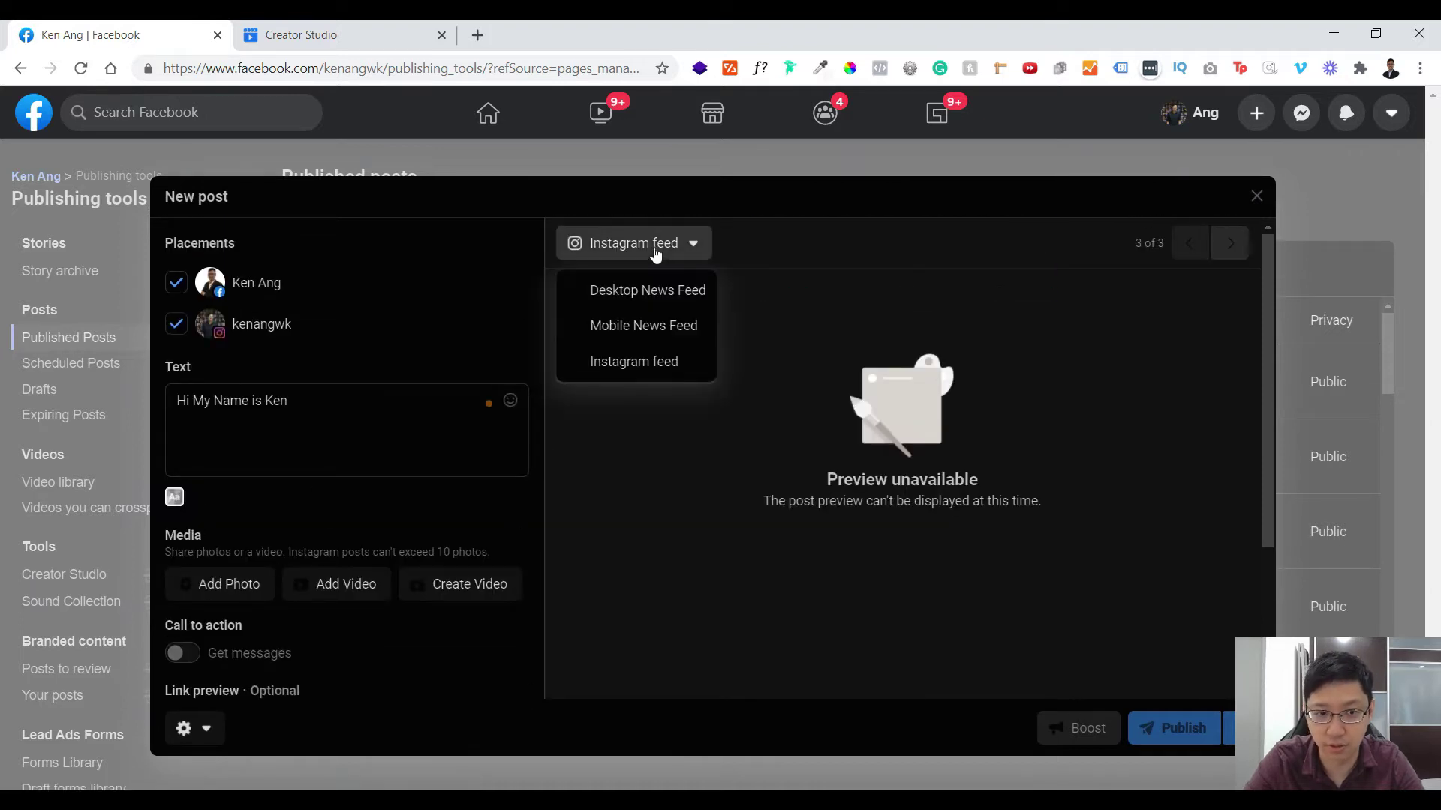
pyautogui.click(655, 255)
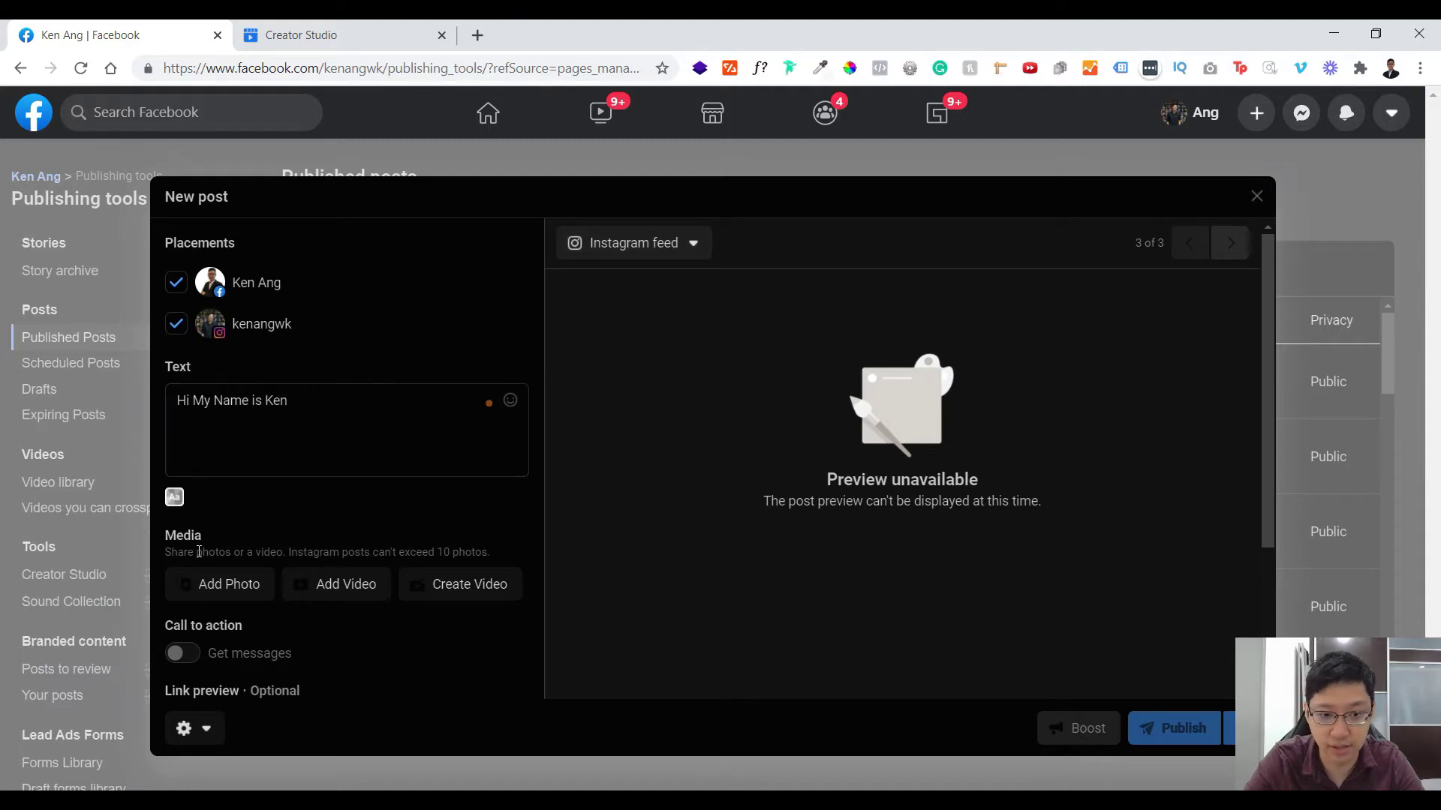
# - Examine the new post's media, call-to-action, location and feeling options with both placements selected
pyautogui.scroll(-1, 497, 449)
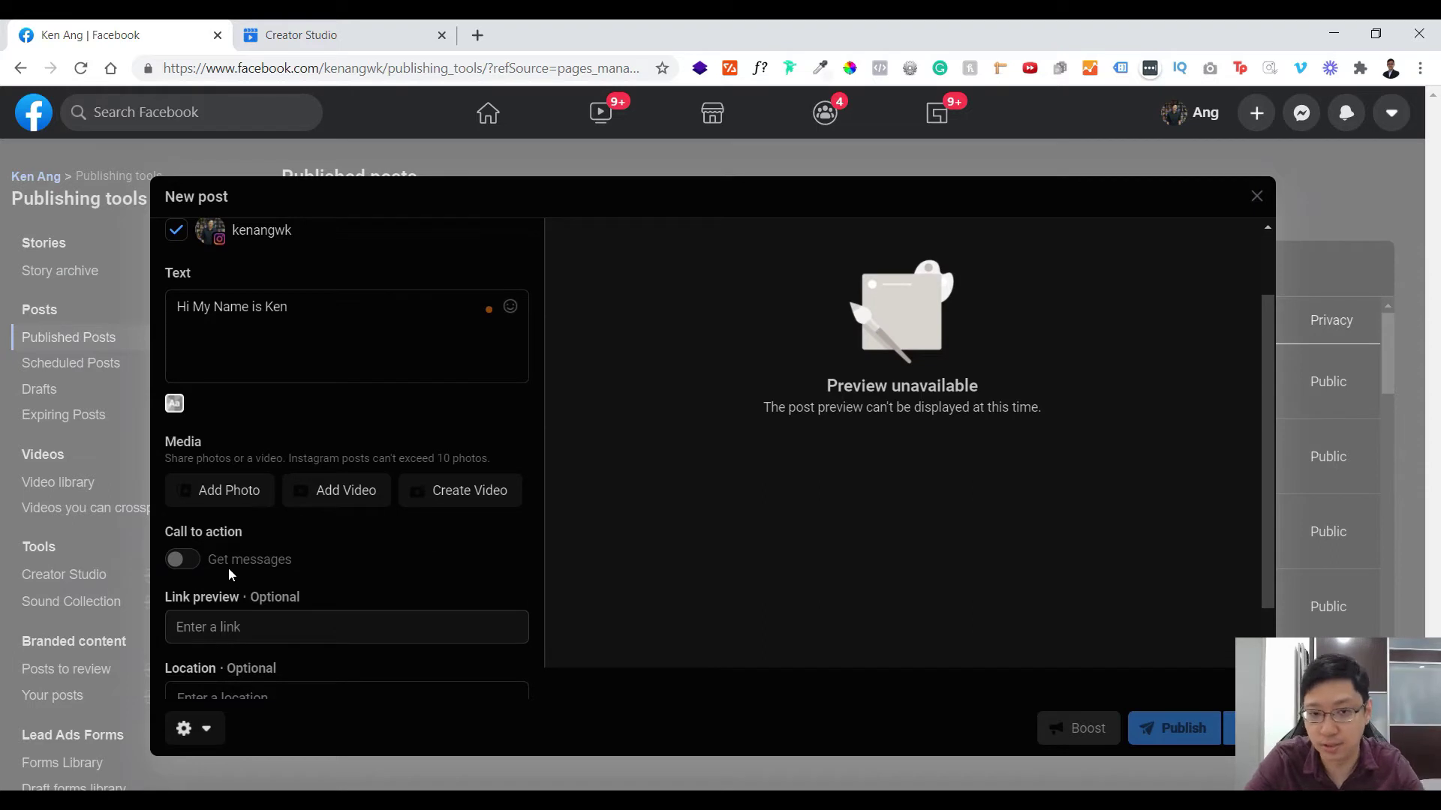
pyautogui.scroll(2, 307, 485)
pyautogui.scroll(-2, 364, 415)
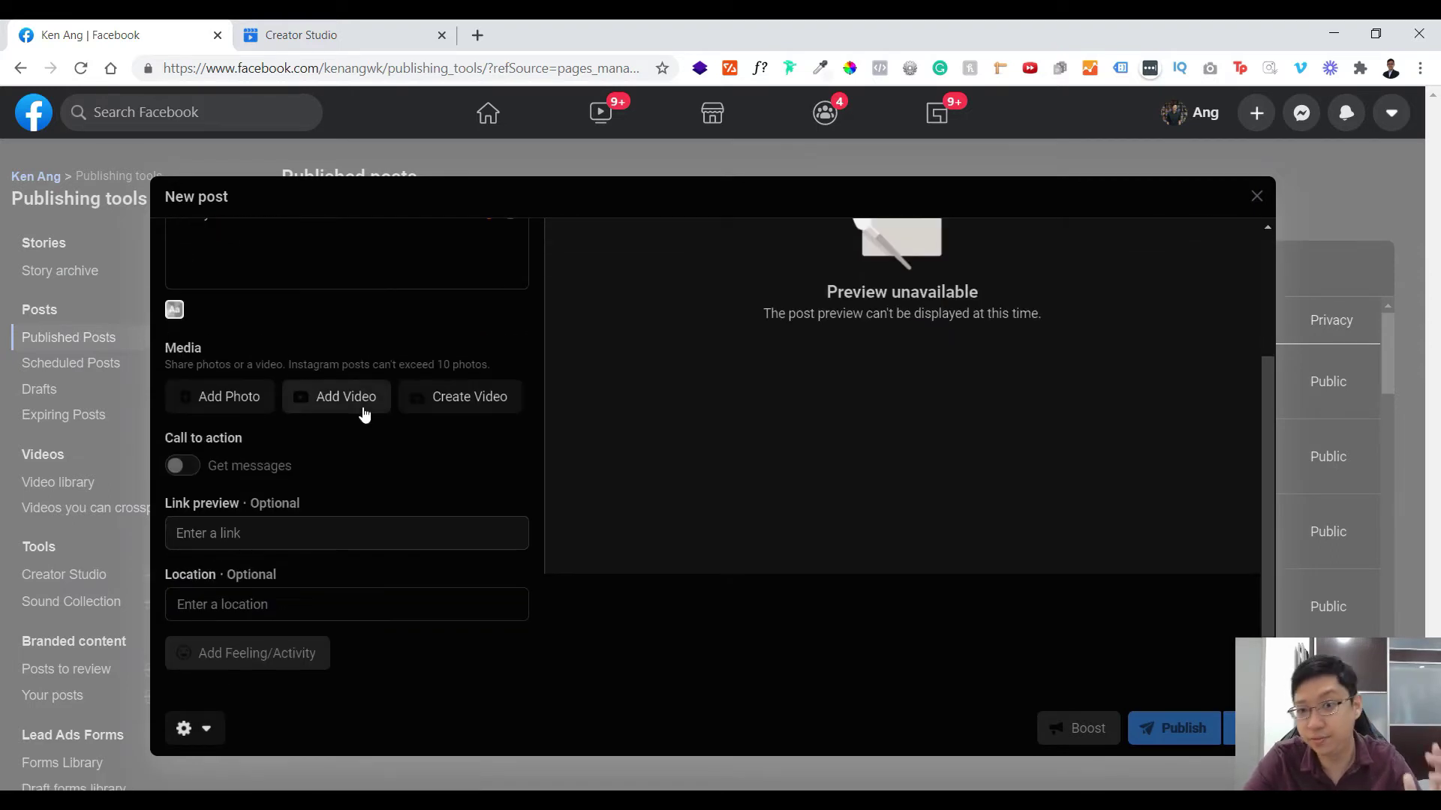
pyautogui.scroll(1, 502, 466)
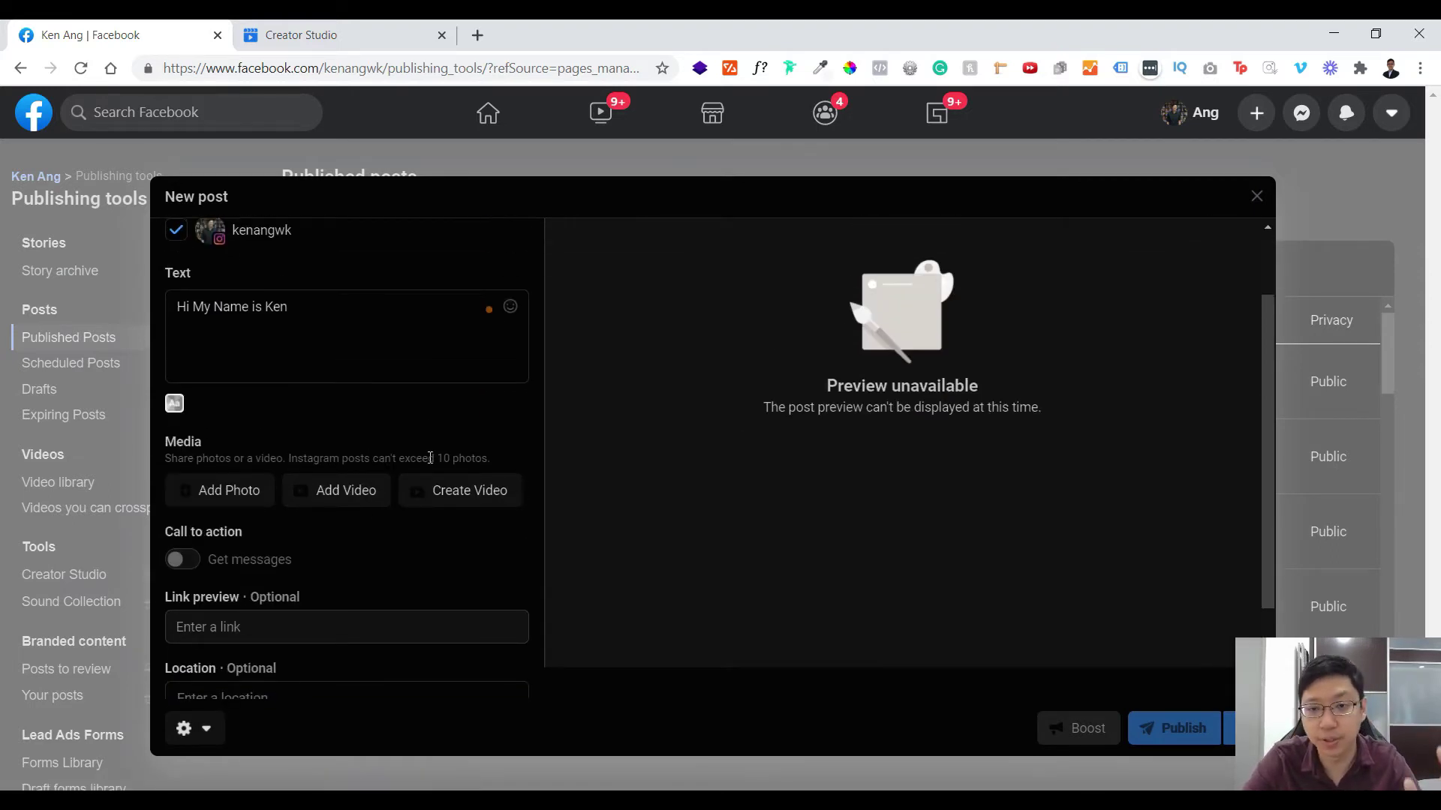
pyautogui.scroll(-1, 353, 443)
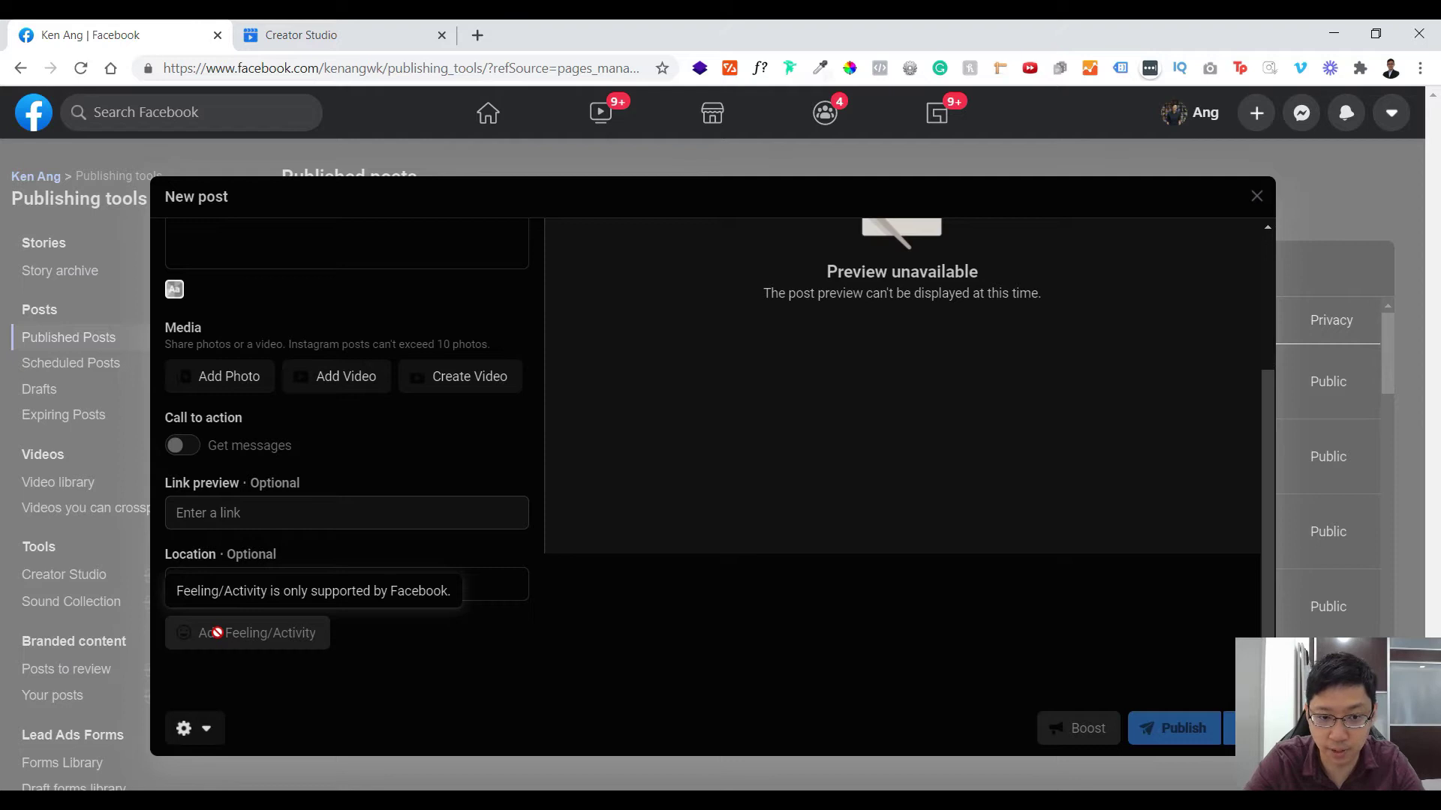
pyautogui.scroll(2, 587, 456)
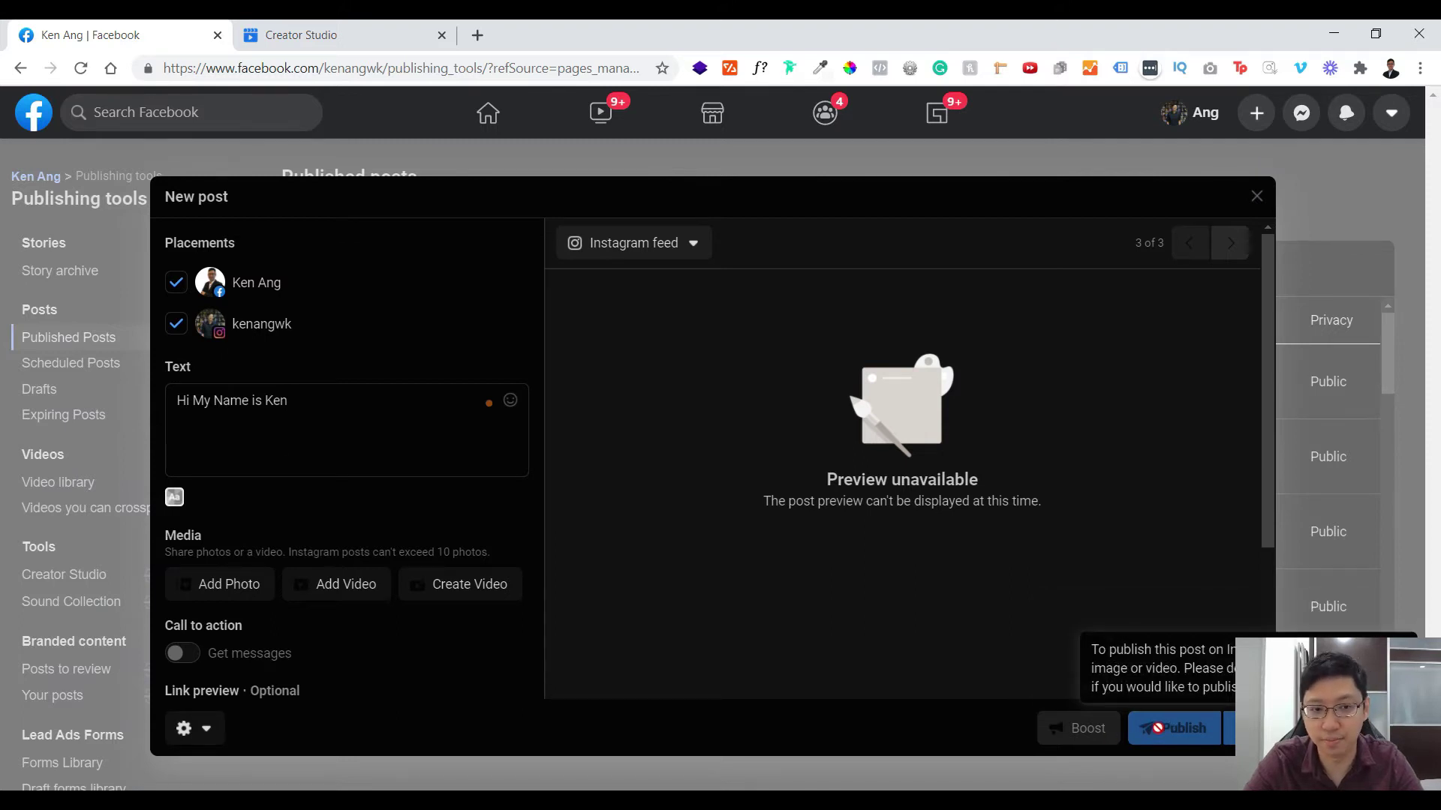
# - Deselect the Instagram placement and review the options and preview for a Facebook-only post
pyautogui.click(176, 324)
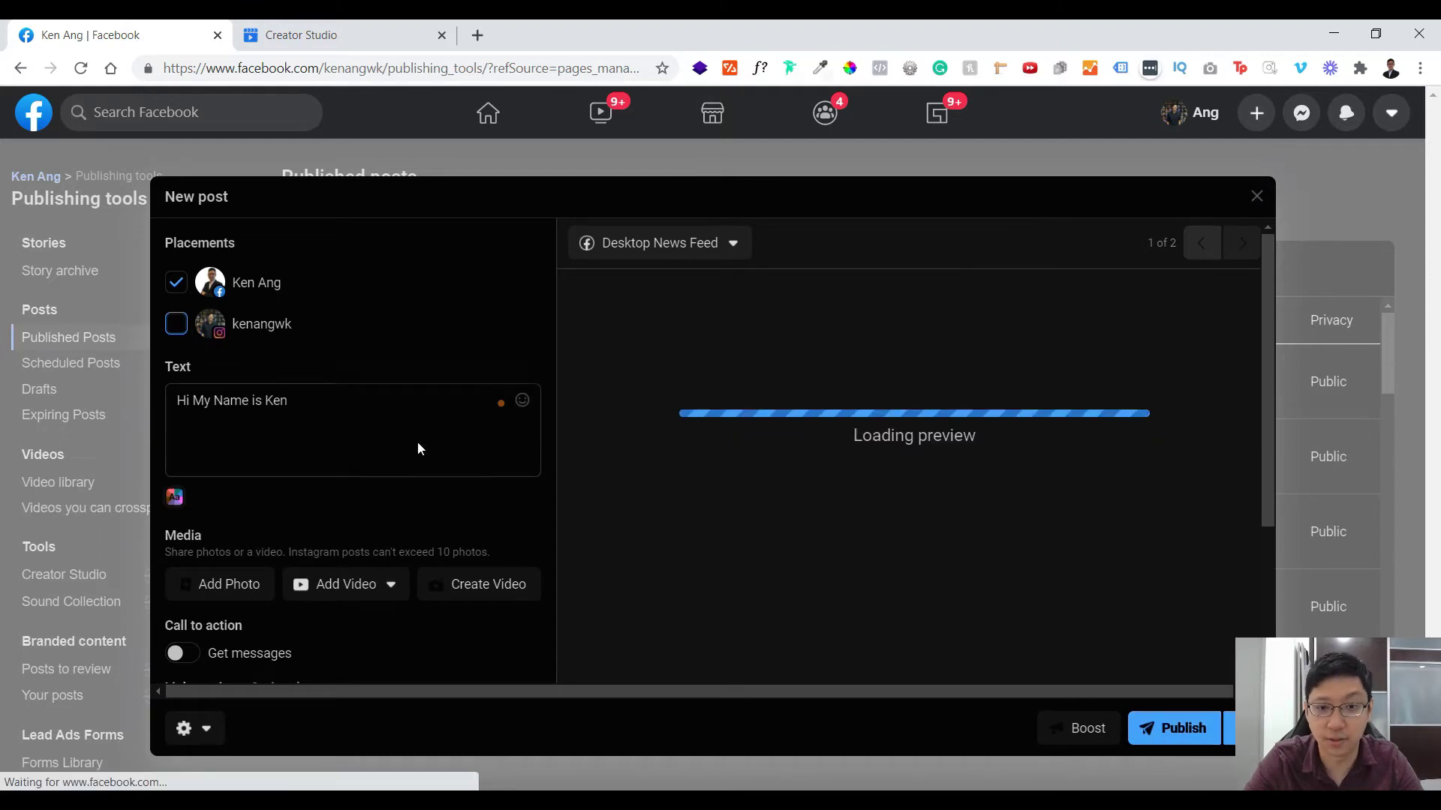
pyautogui.scroll(-3, 418, 443)
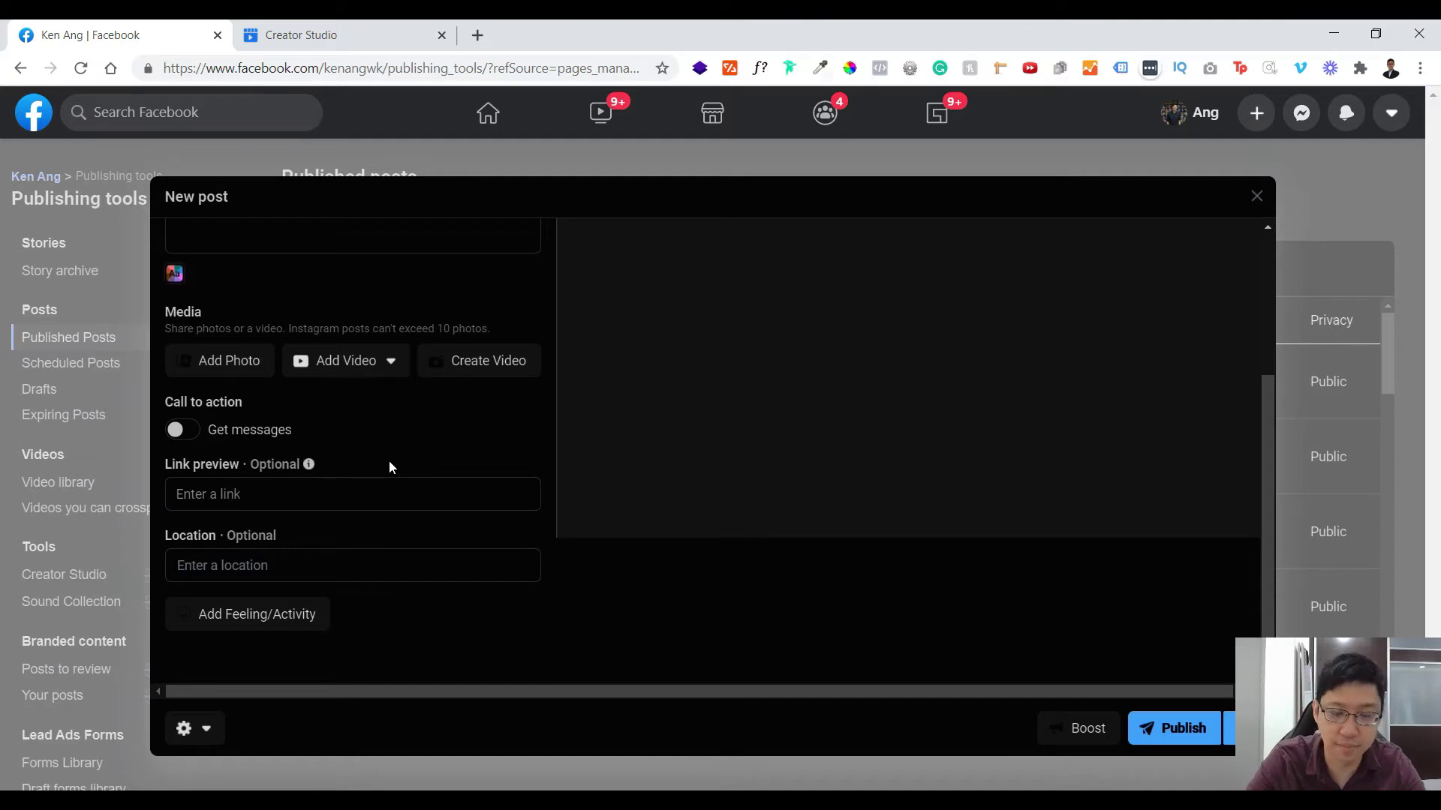
pyautogui.scroll(3, 370, 468)
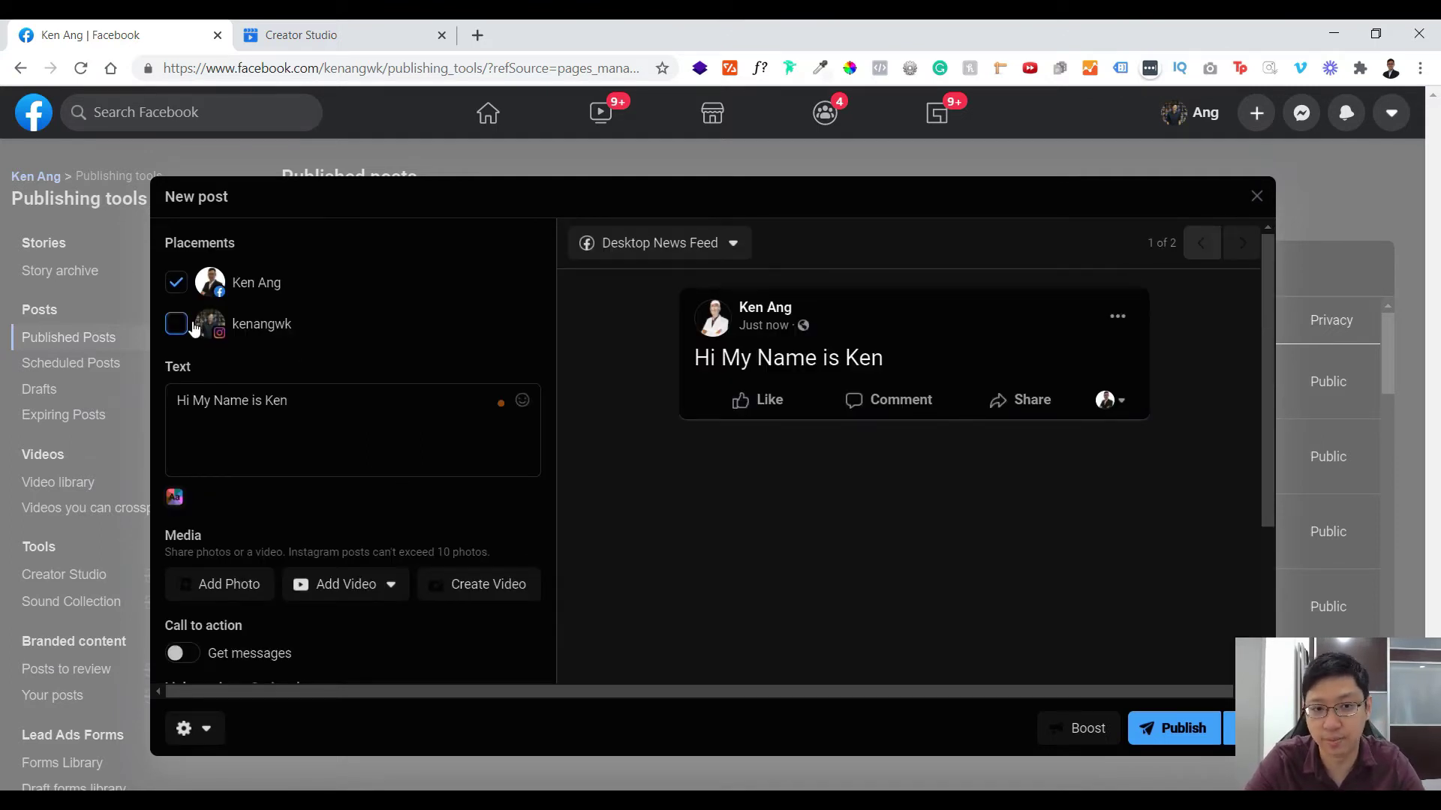
# - Check the scheduling option beside Publish, and close the new post without publishing it
pyautogui.click(1230, 730)
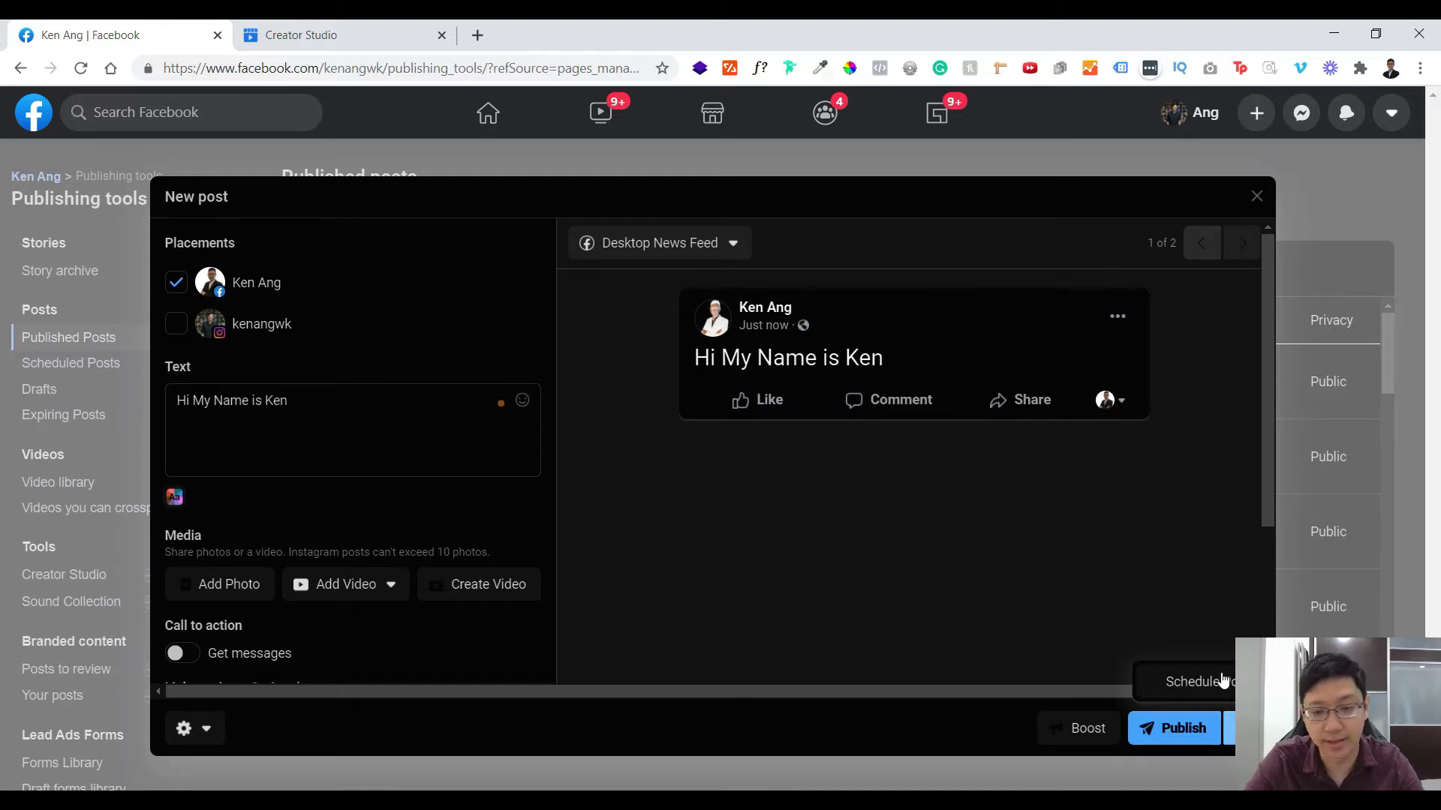
pyautogui.click(1048, 582)
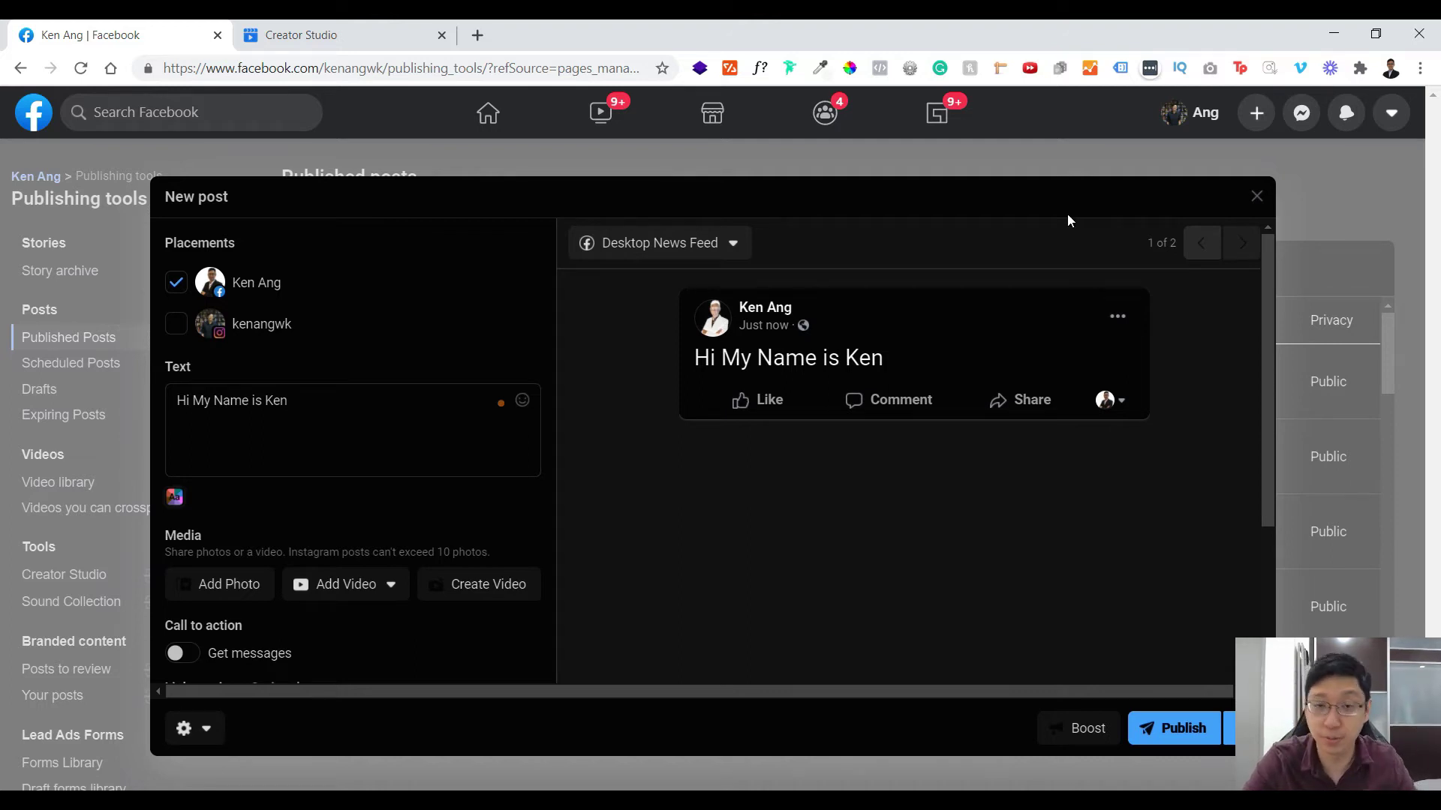
pyautogui.click(1261, 199)
pyautogui.click(818, 418)
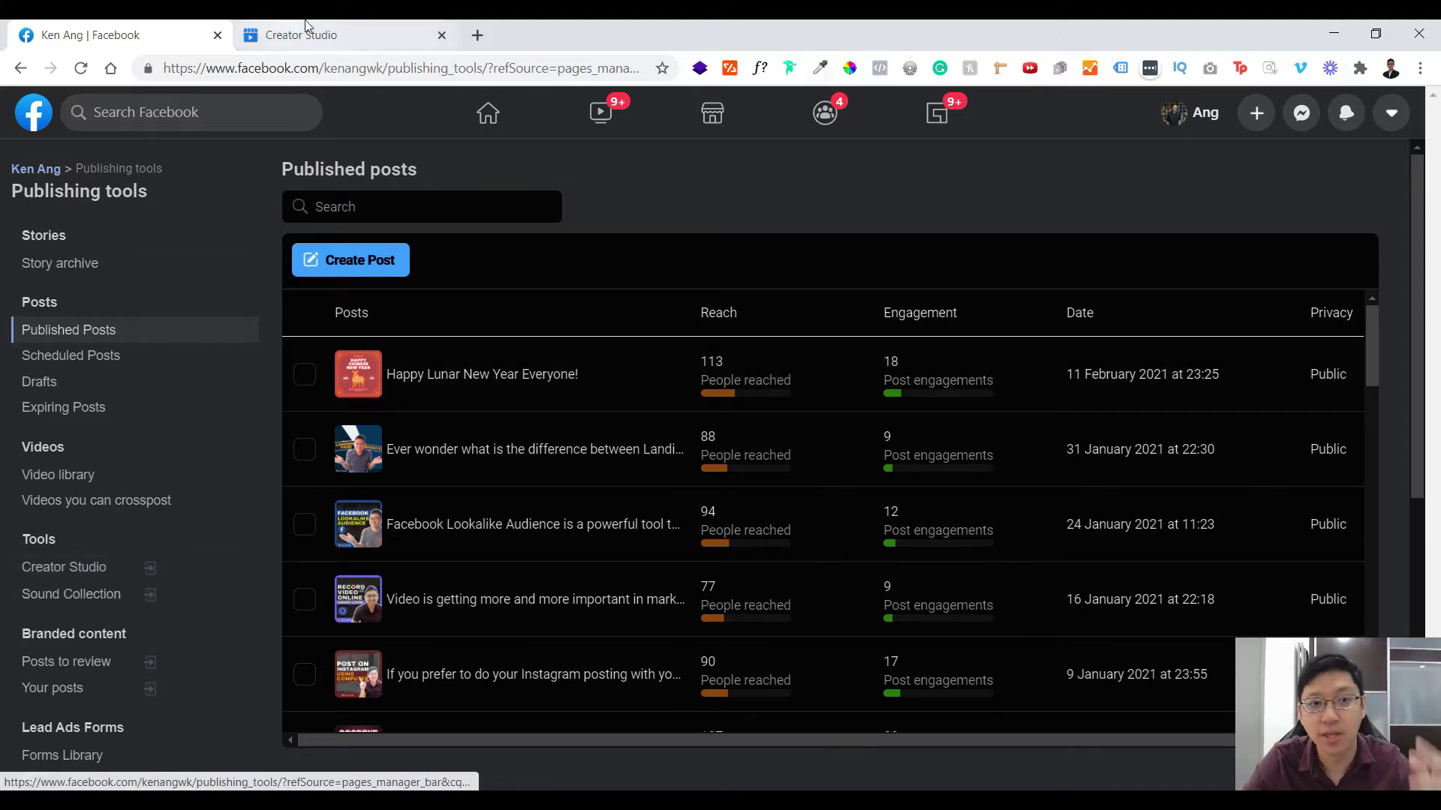
# - Switch to Creator Studio, look over its home page, and open the Facebook posts in the content library
pyautogui.click(328, 41)
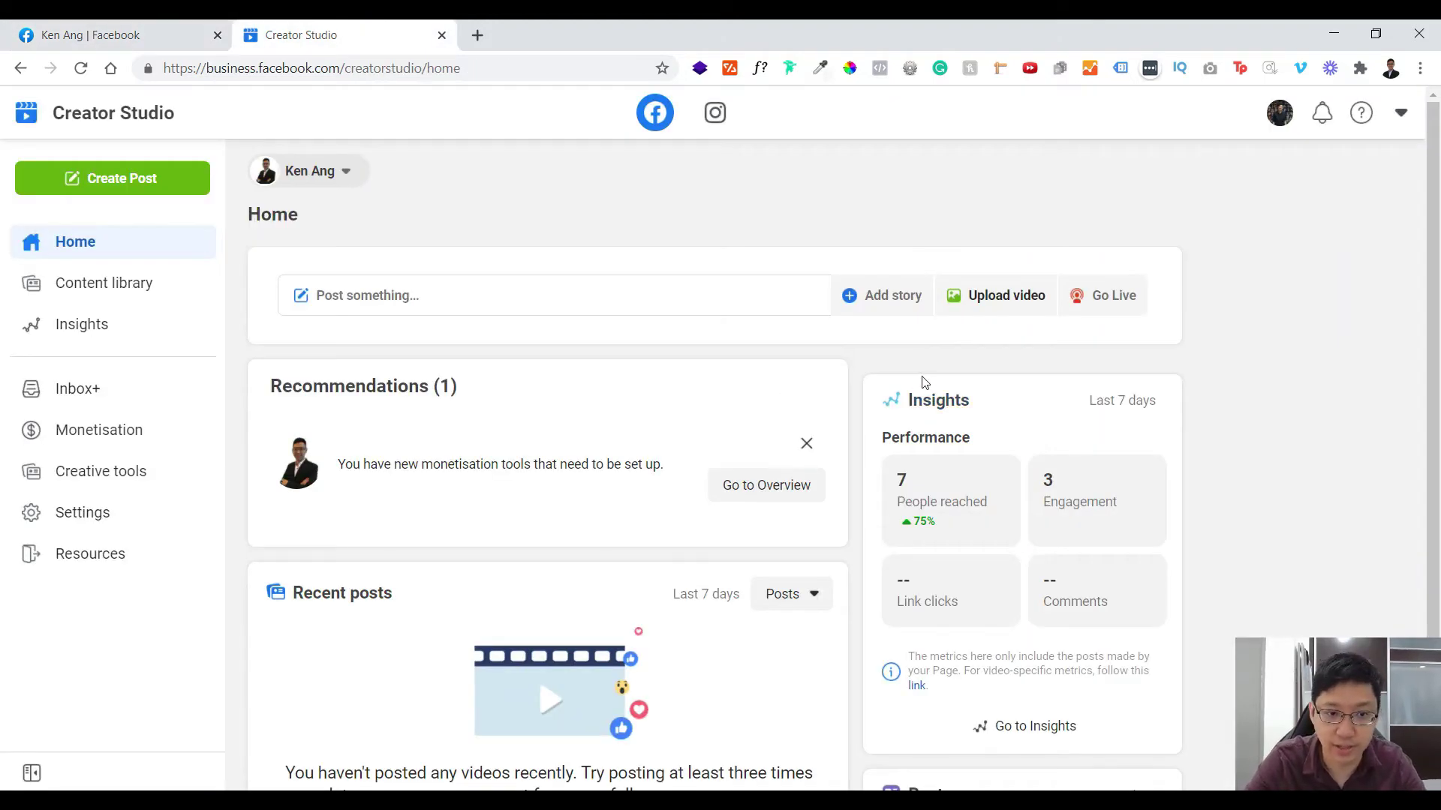
pyautogui.scroll(-2, 776, 393)
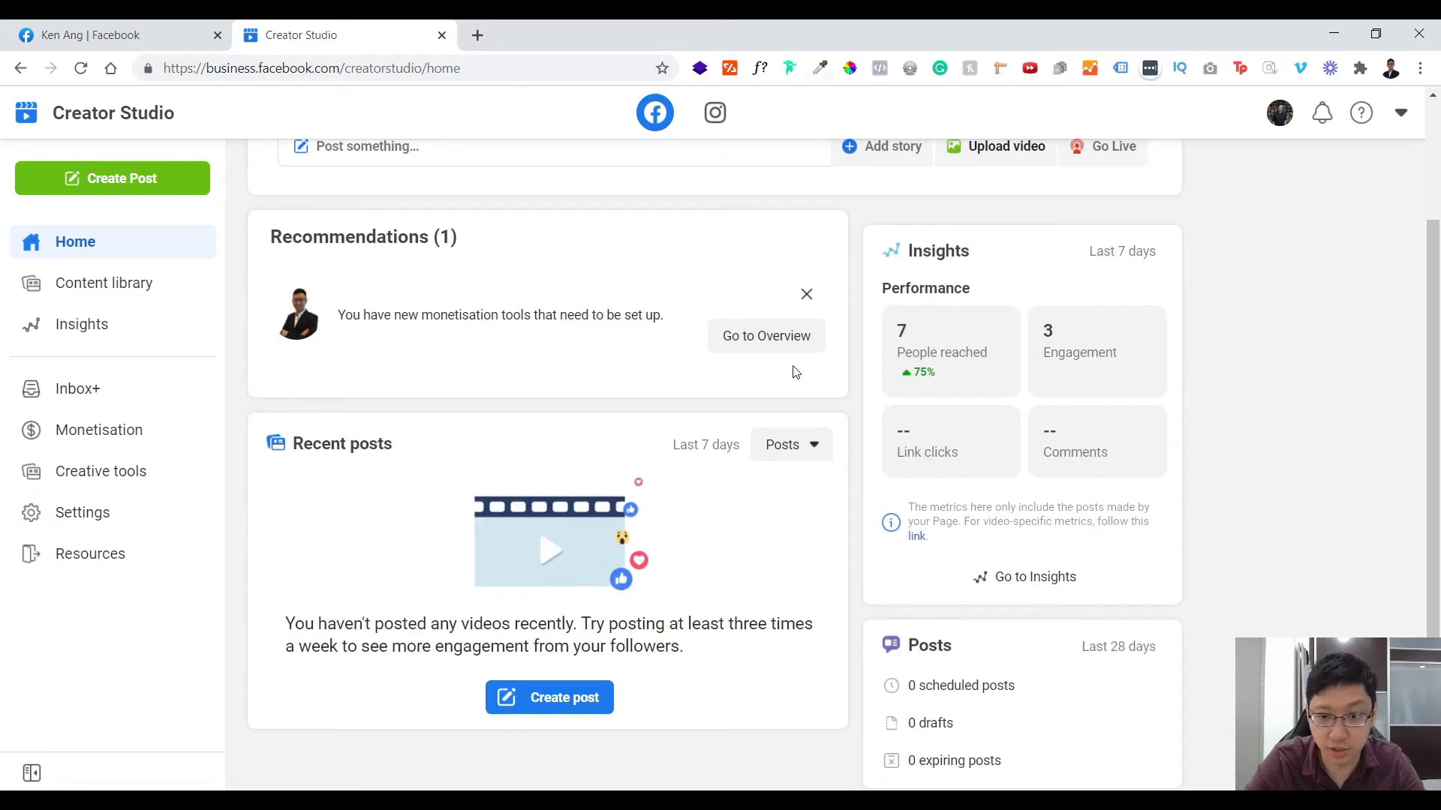
pyautogui.scroll(2, 279, 338)
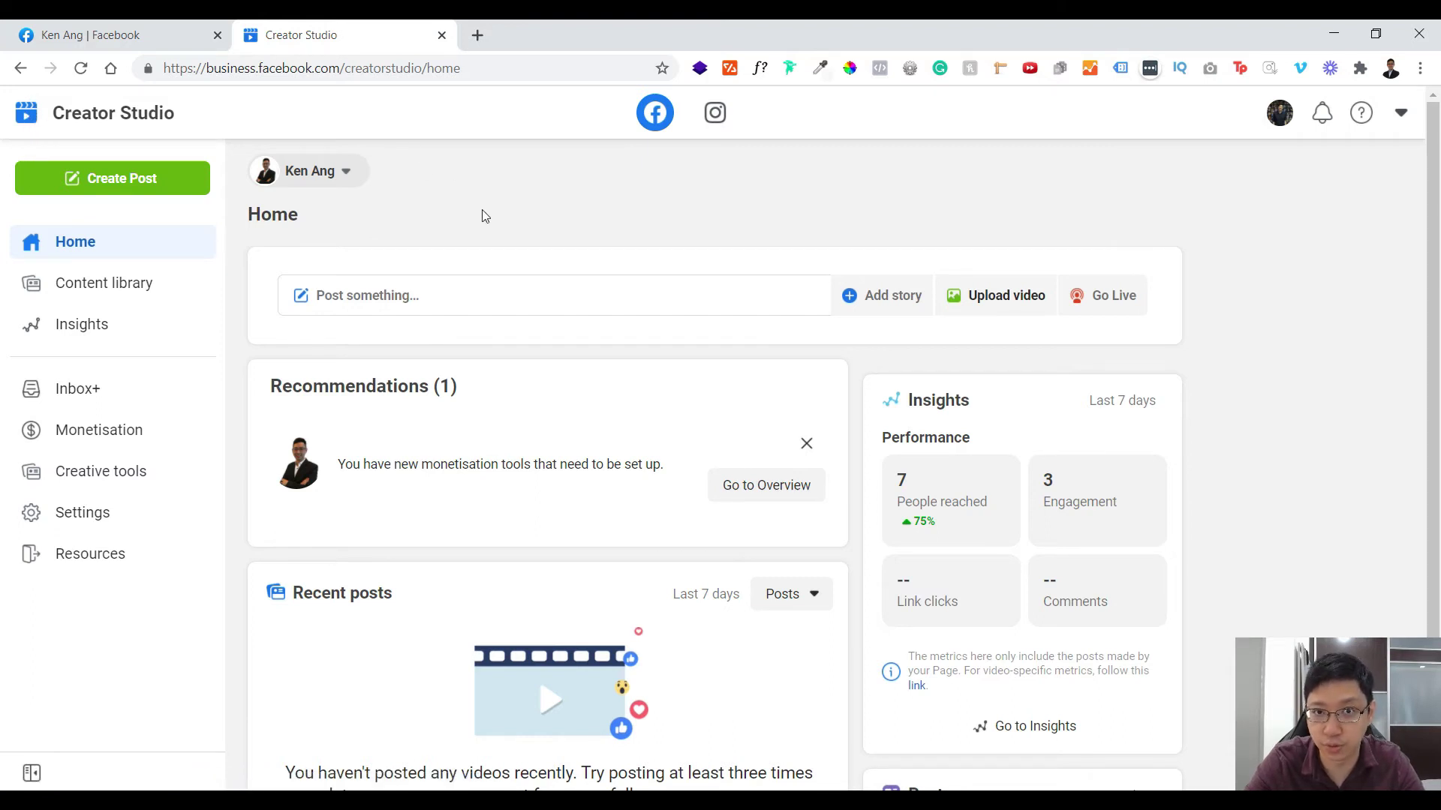
pyautogui.click(200, 27)
pyautogui.click(331, 27)
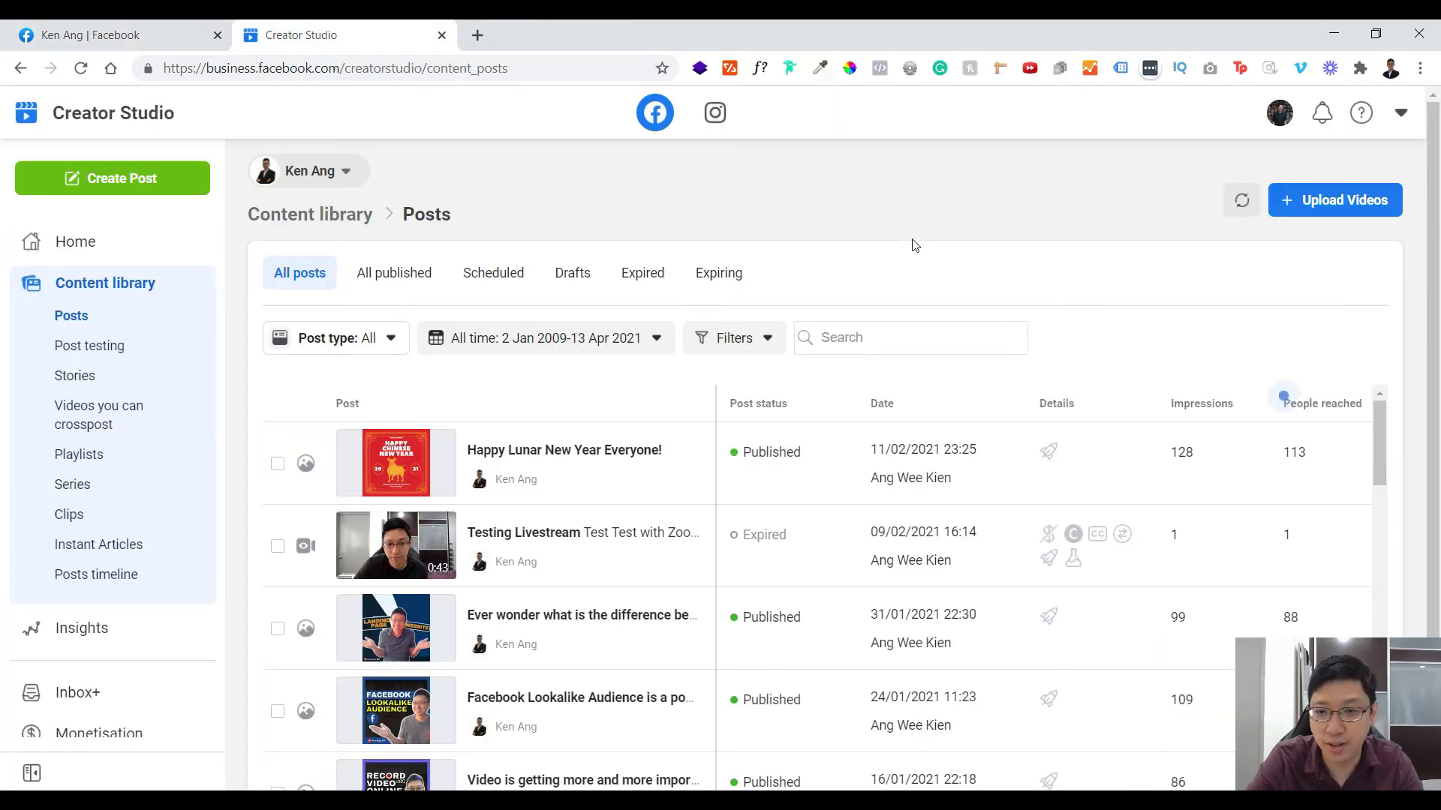
# - Add the currently signed-in Instagram account to Creator Studio's Instagram accounts, accepting shared access with Facebook Page members
pyautogui.click(716, 117)
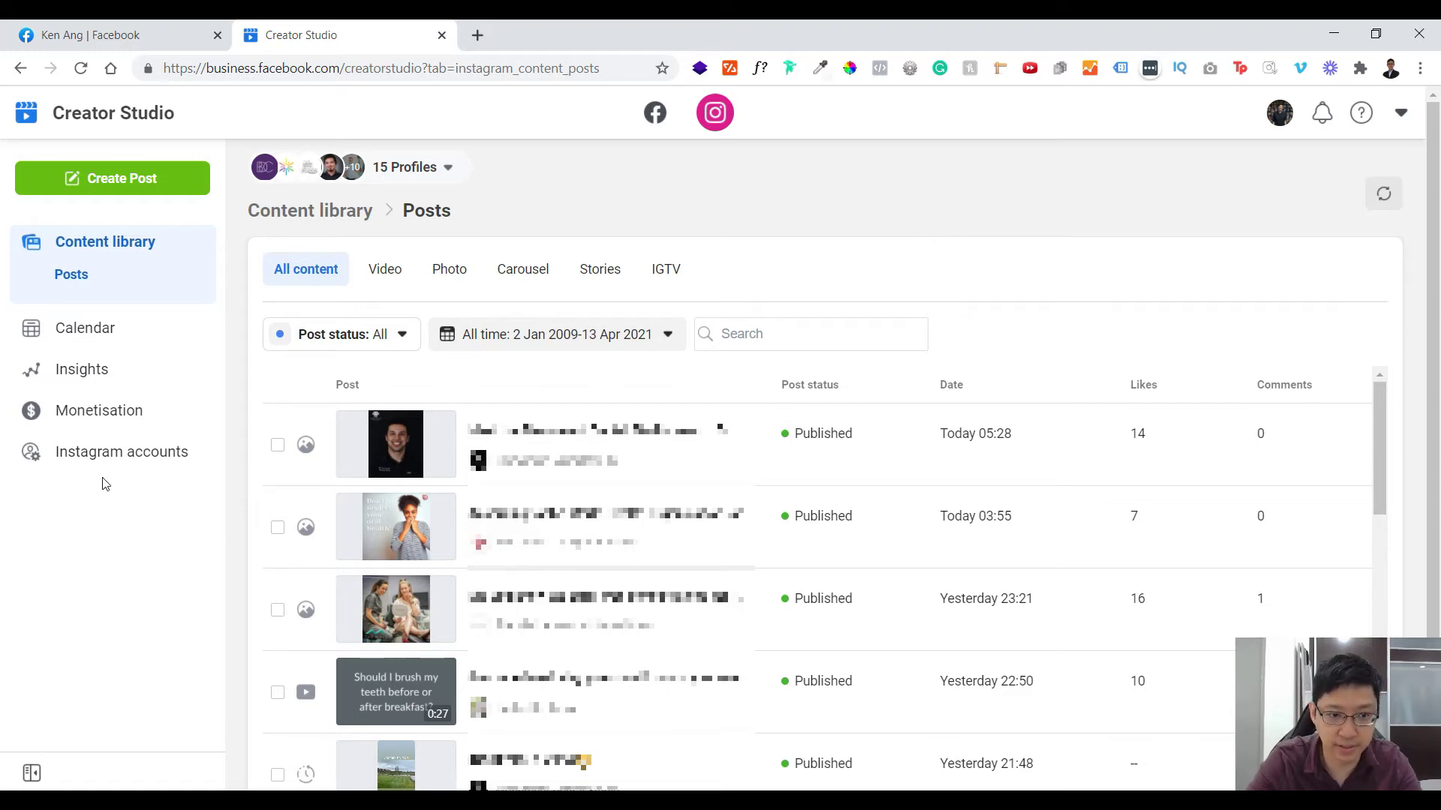
pyautogui.click(135, 461)
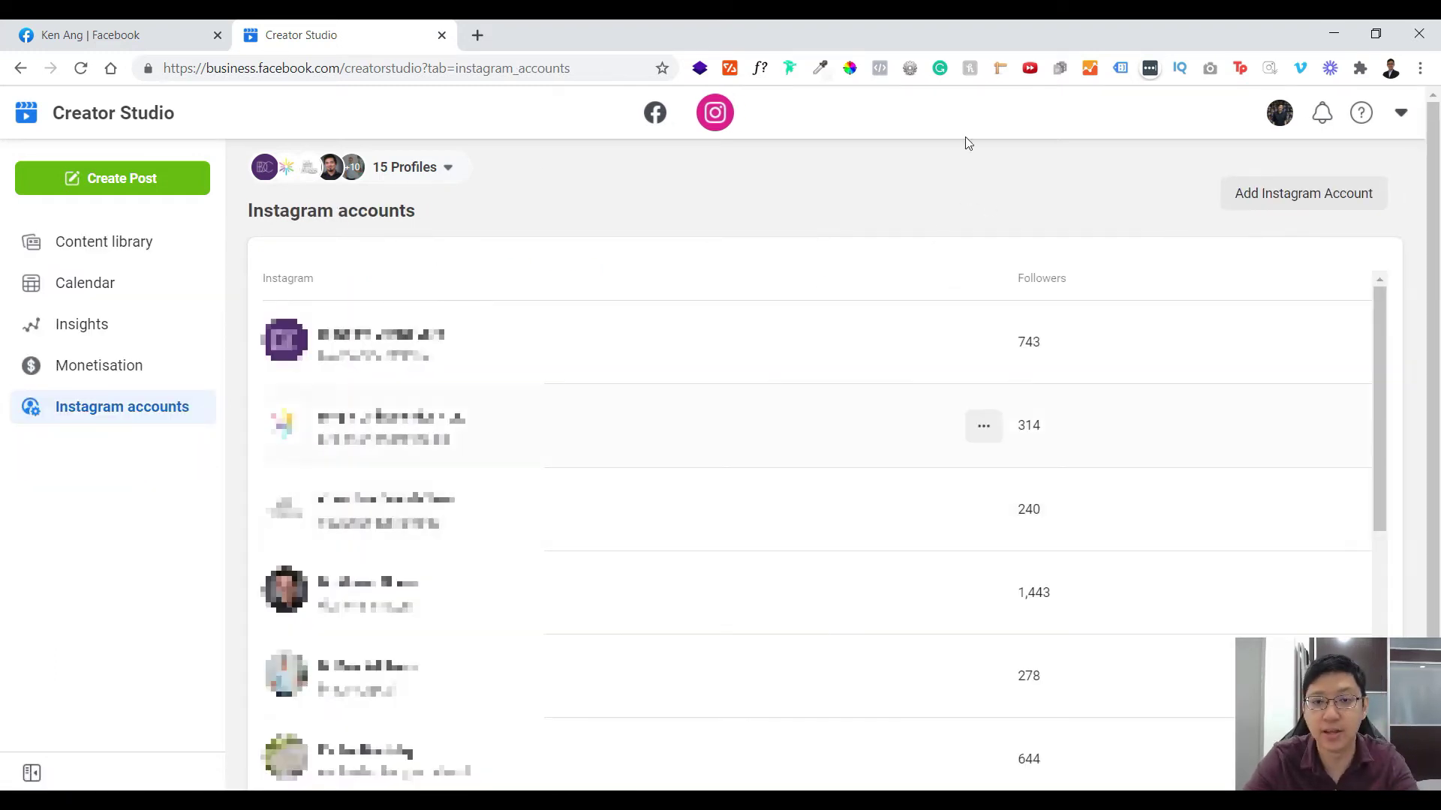
pyautogui.click(1296, 192)
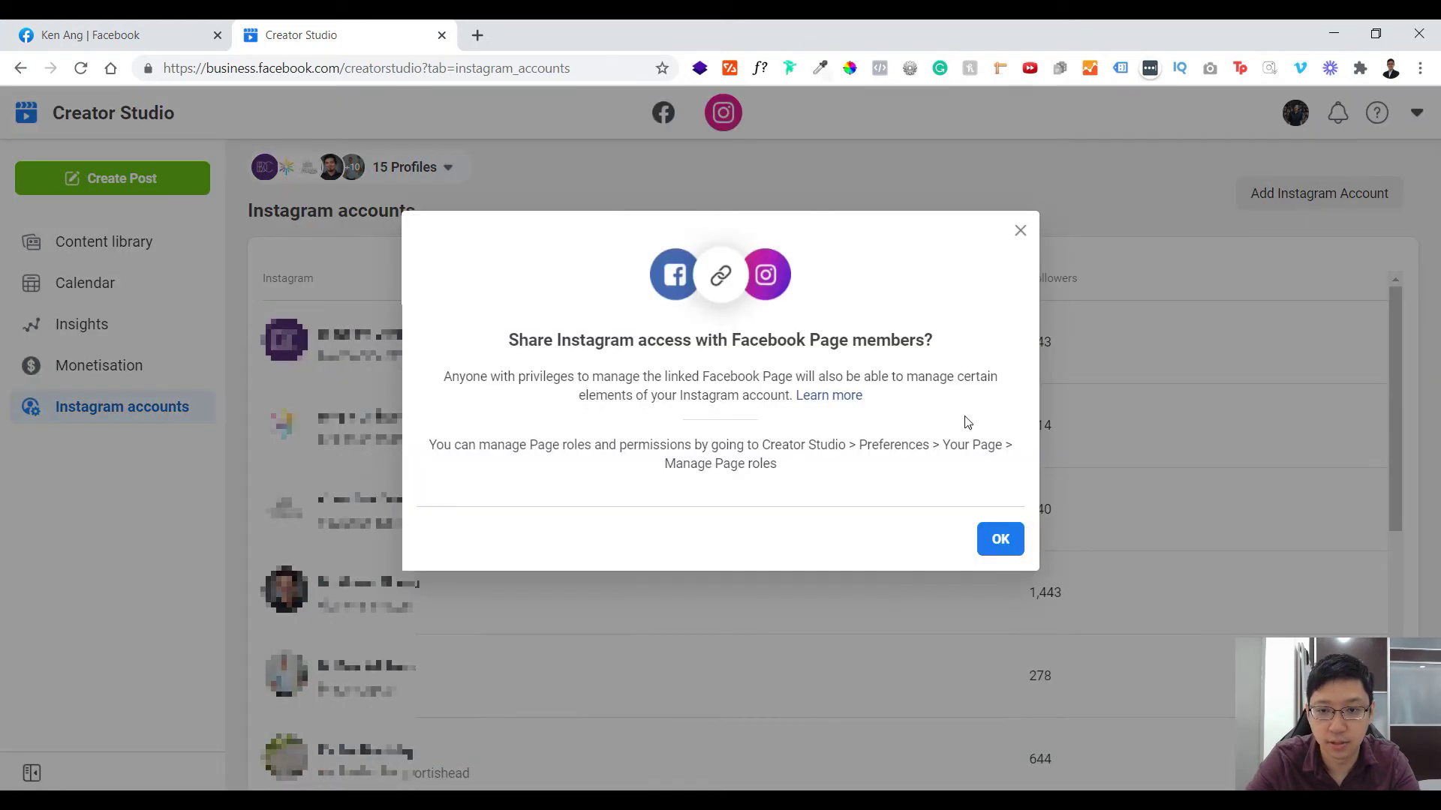
pyautogui.click(1000, 539)
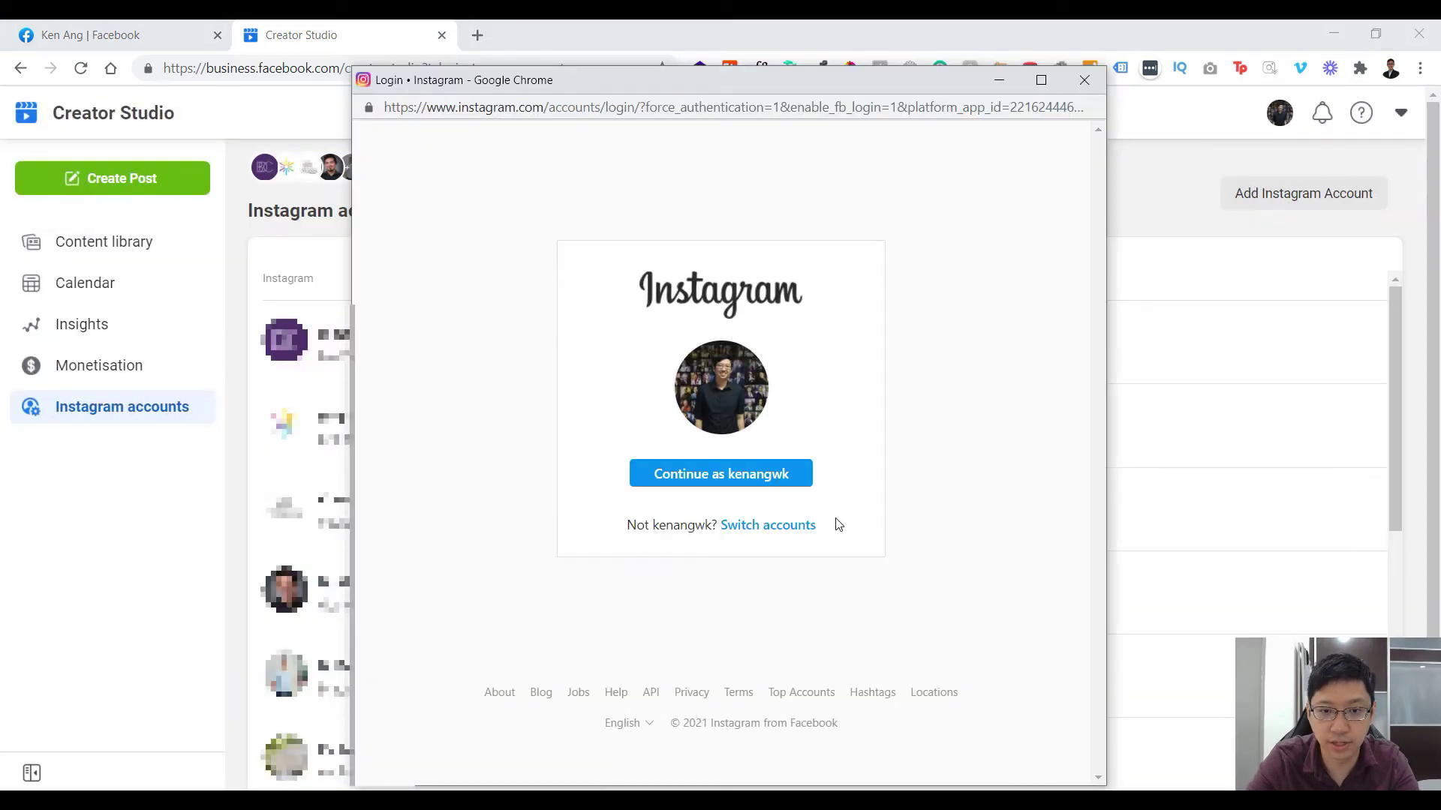
pyautogui.click(777, 475)
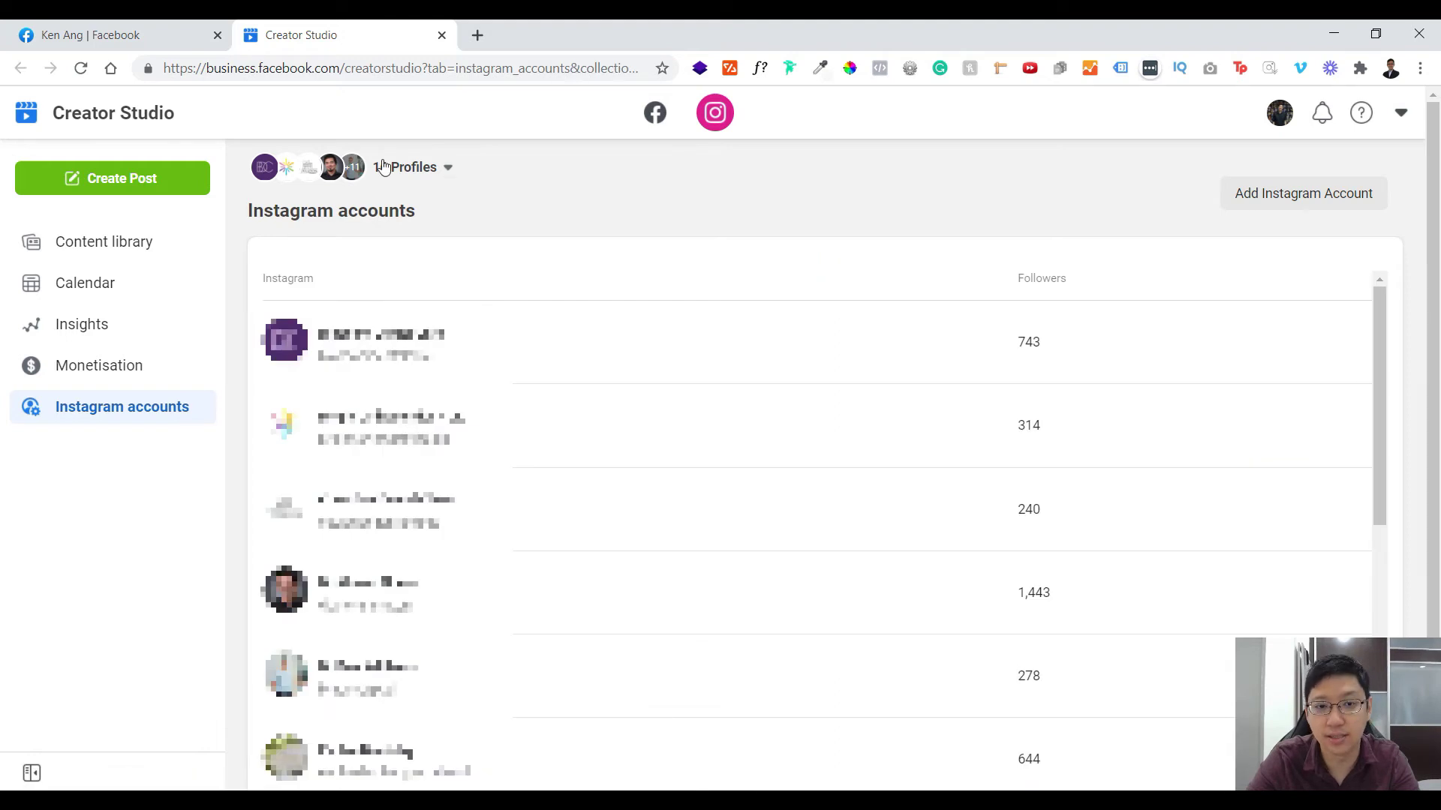
# - Search for the owner's personal Instagram profile, clear all other selected profiles, and view only that one
pyautogui.click(429, 171)
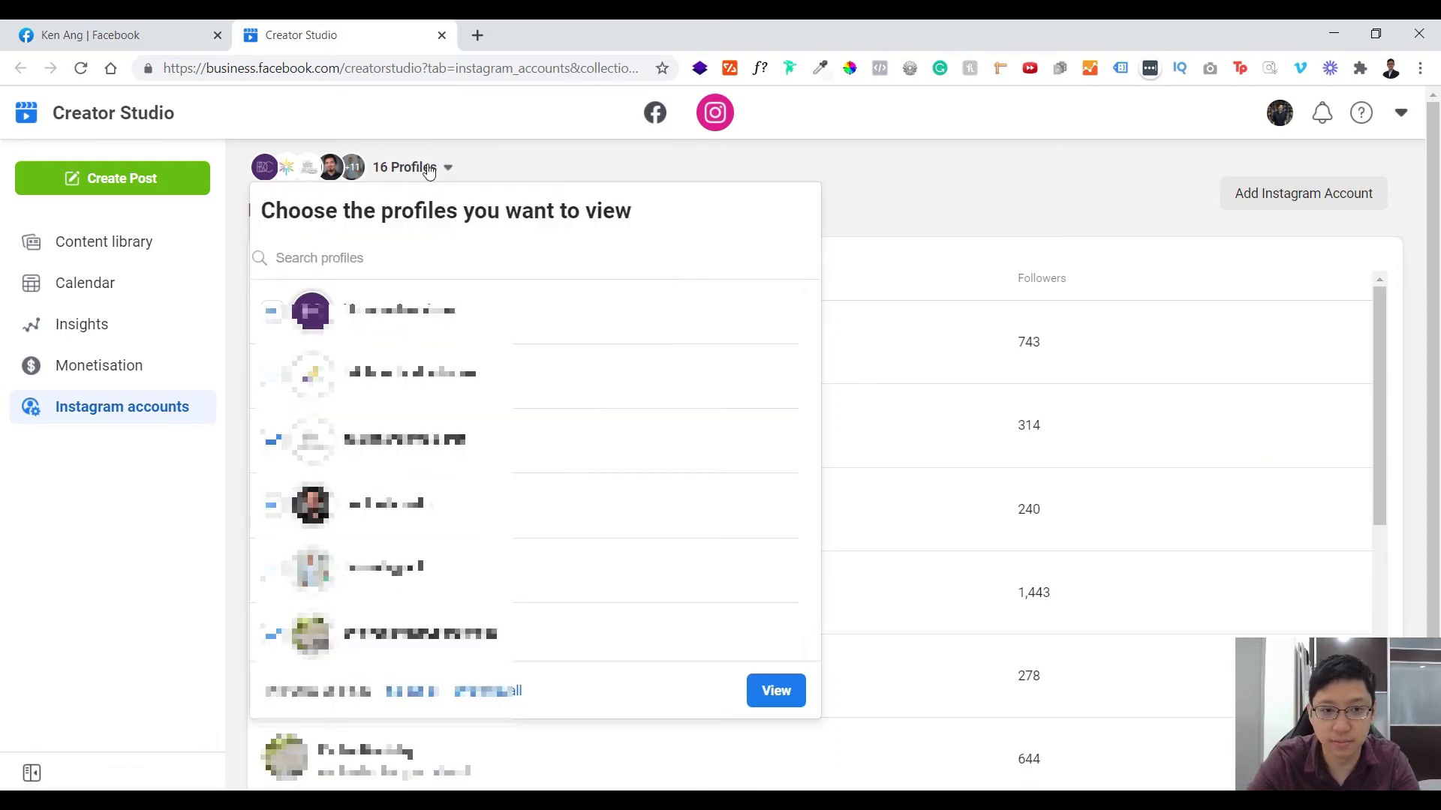
pyautogui.click(413, 270)
pyautogui.write('ken')
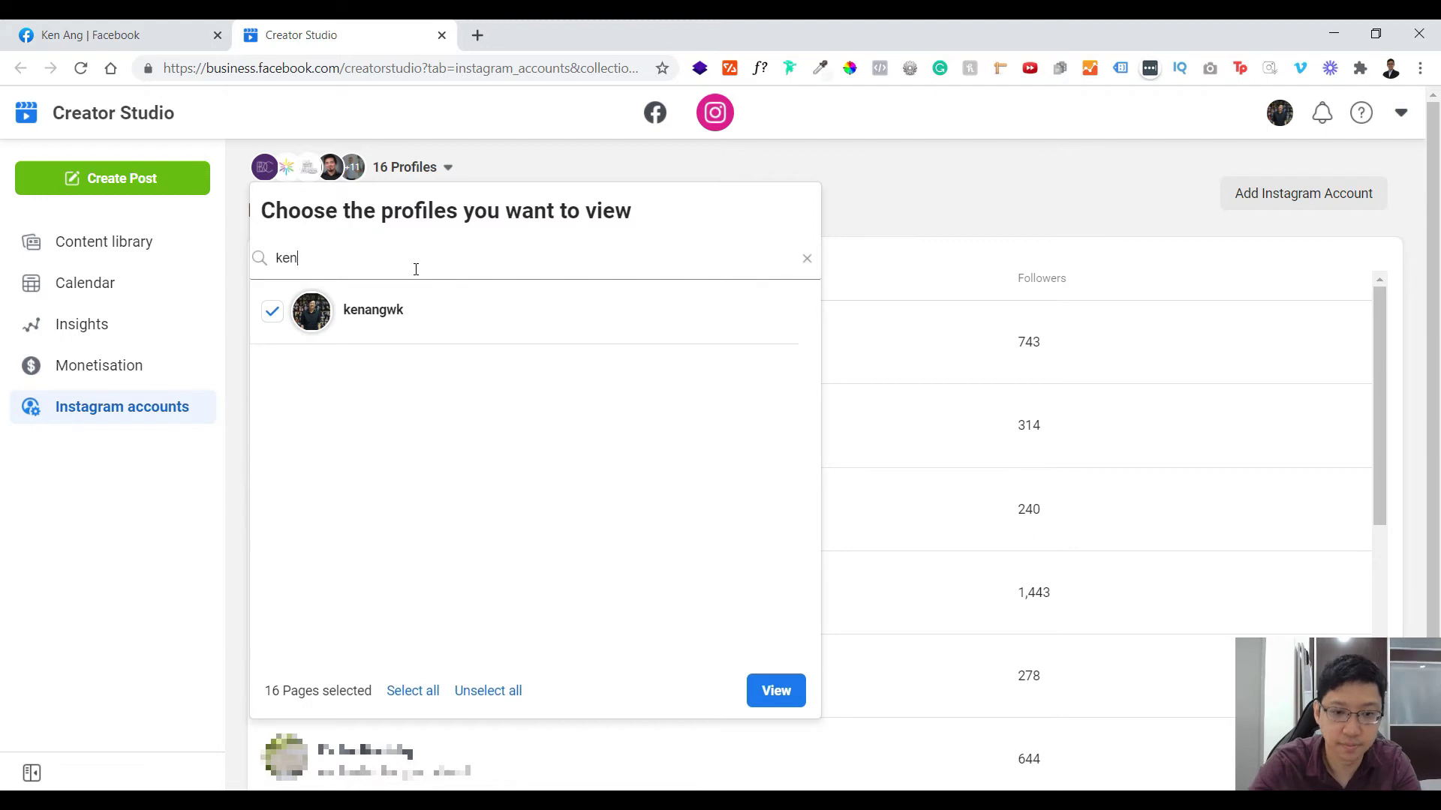
pyautogui.click(484, 692)
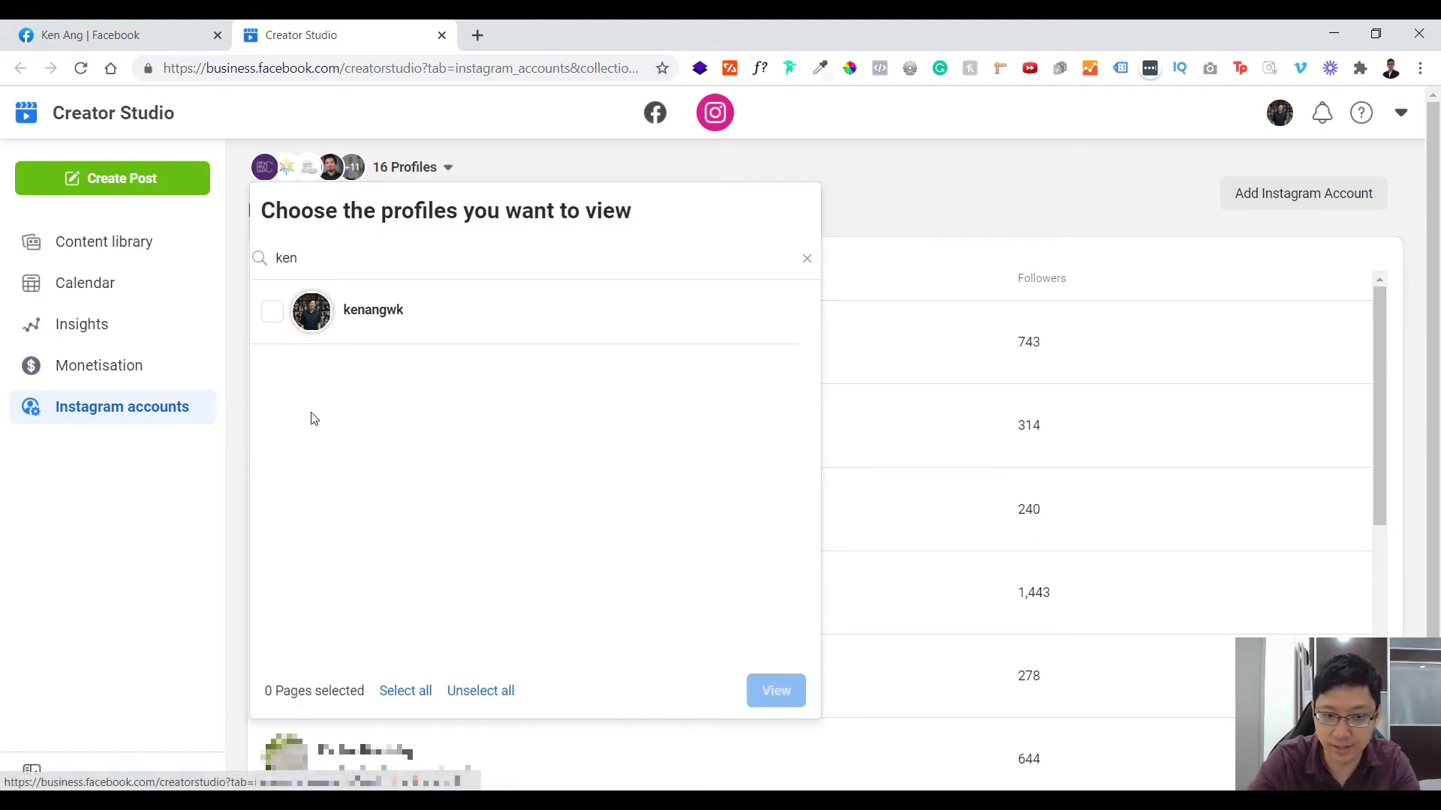
pyautogui.click(274, 314)
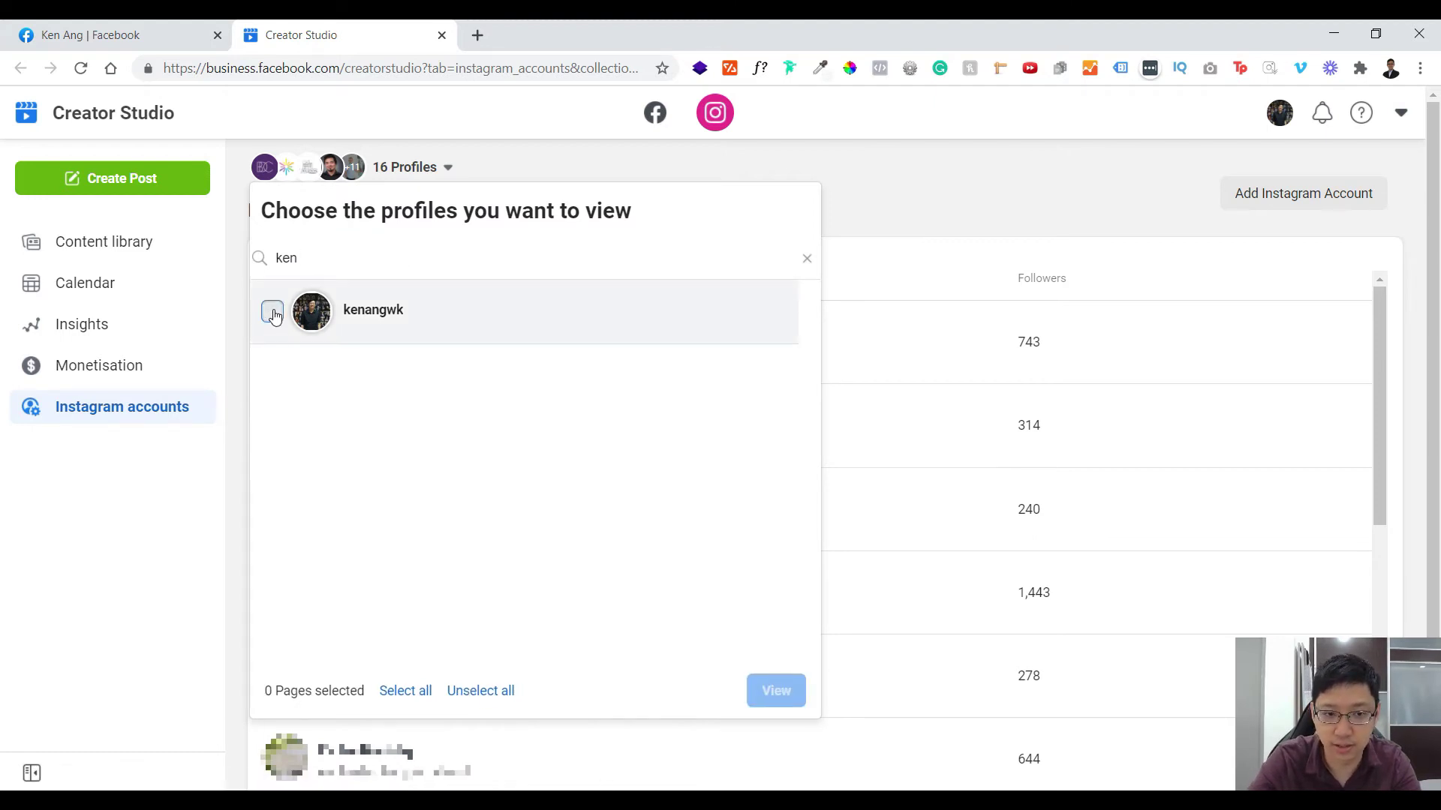
pyautogui.click(774, 692)
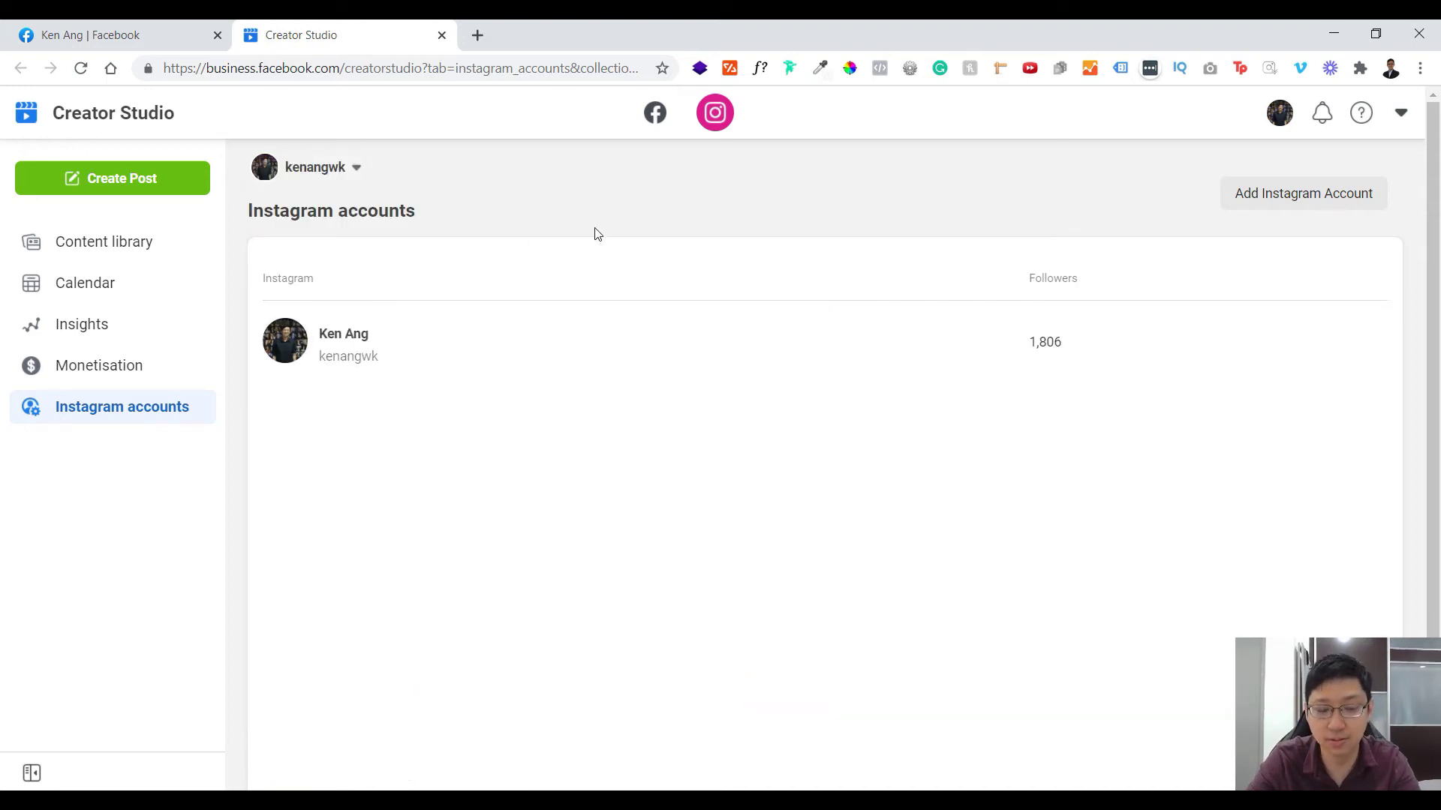
# - Open the Instagram posts in the content library and look through them
pyautogui.click(88, 242)
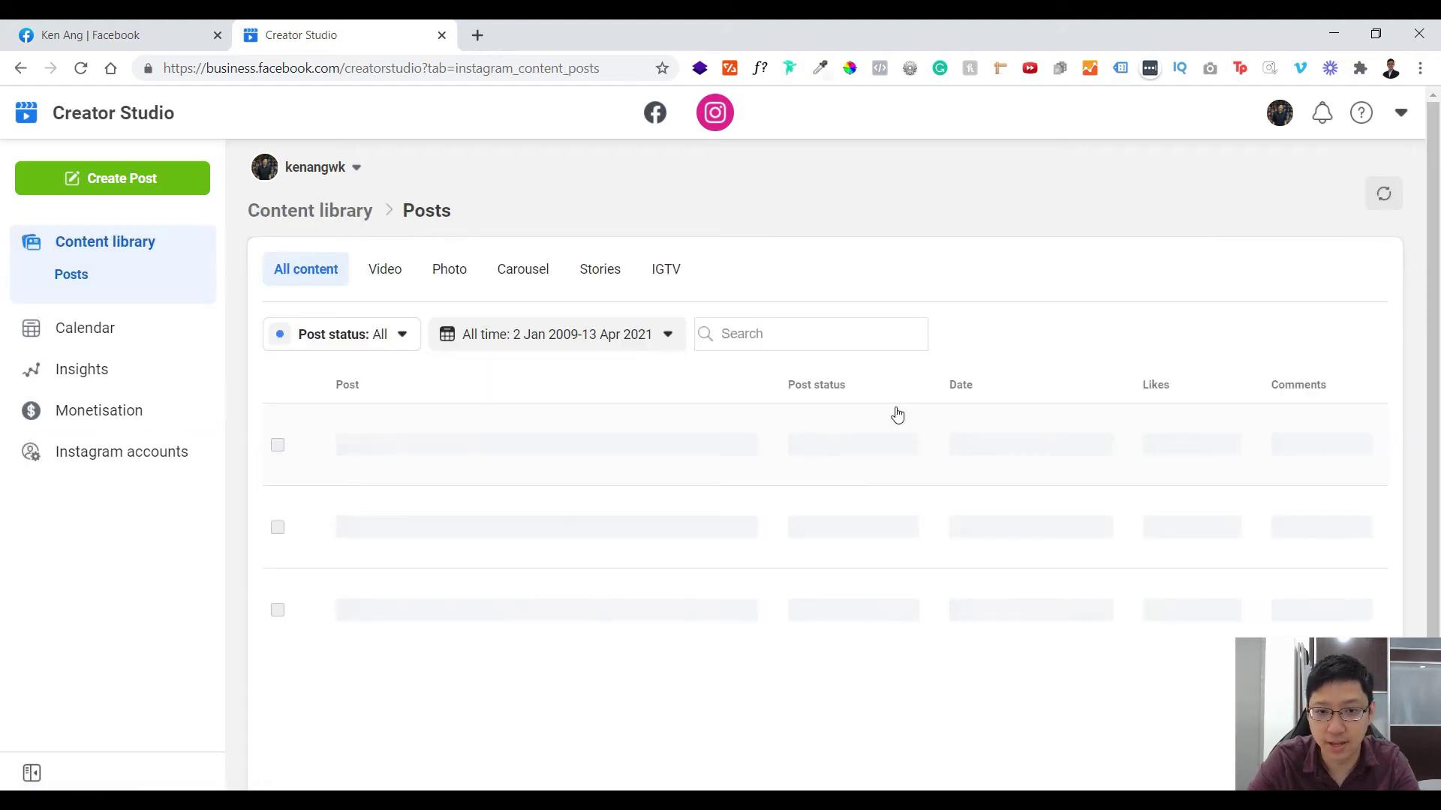
pyautogui.scroll(-3, 788, 501)
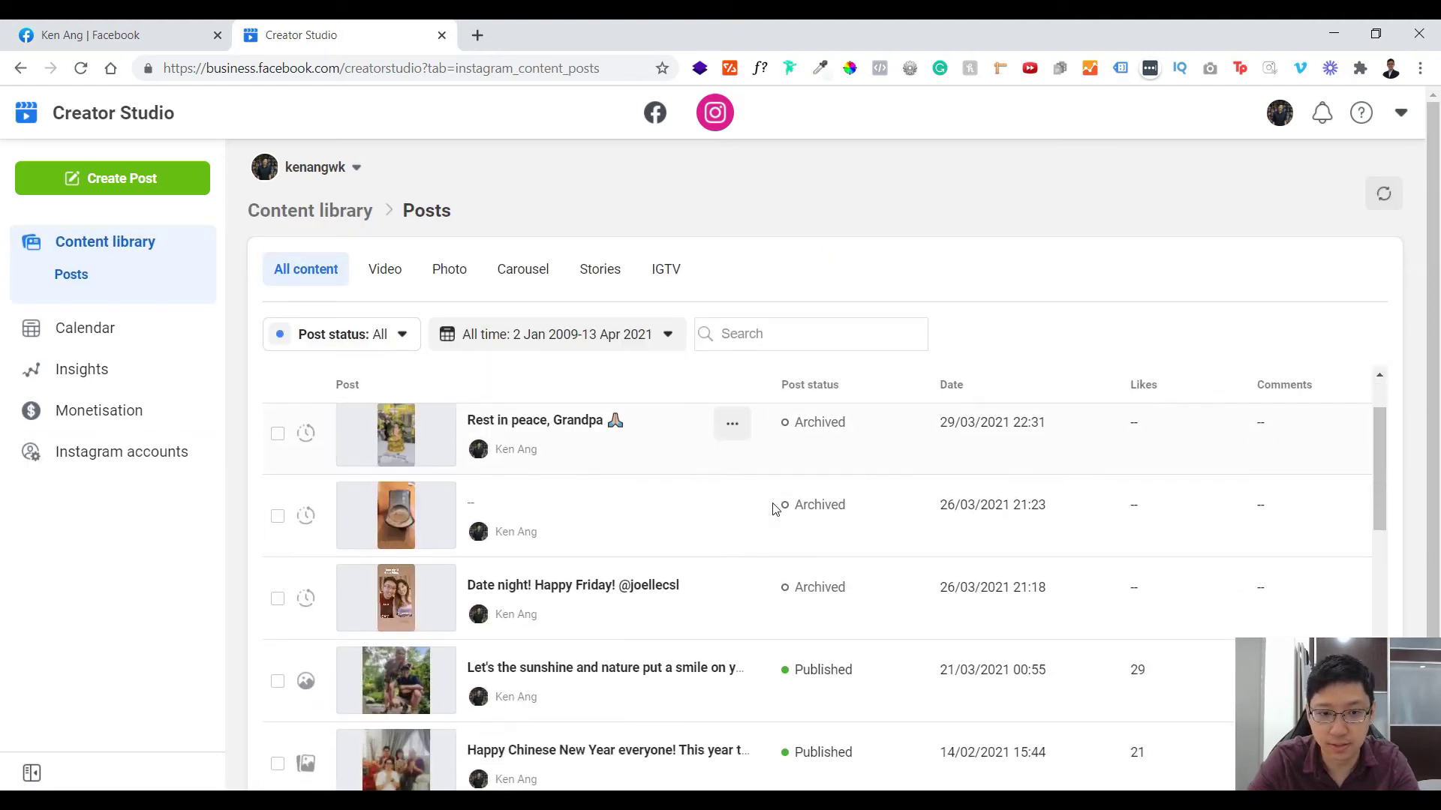
pyautogui.scroll(5, 584, 535)
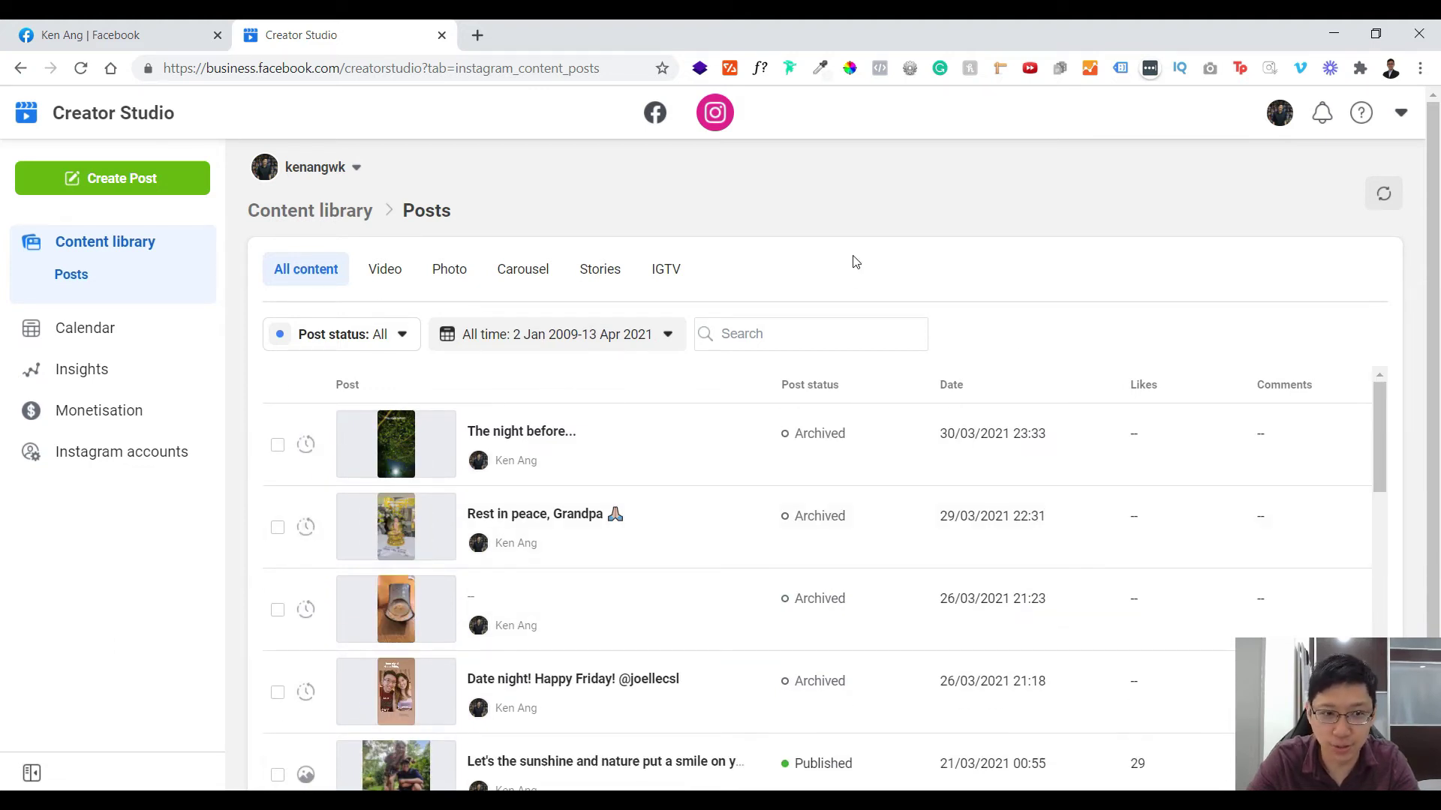
# - Open a new Instagram feed post for the owner's personal account and review its caption, location, content and Post to Facebook options
pyautogui.click(191, 185)
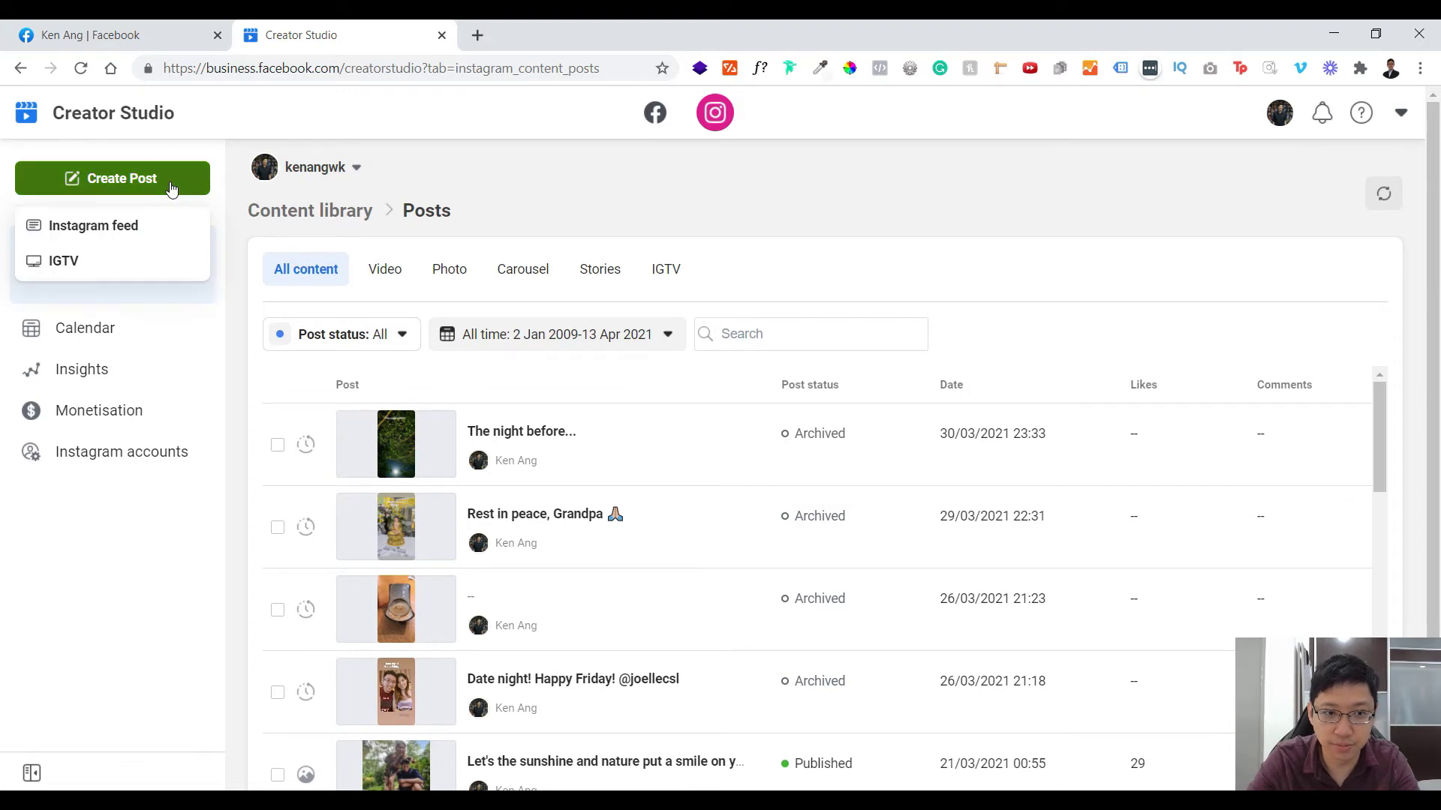
pyautogui.click(85, 232)
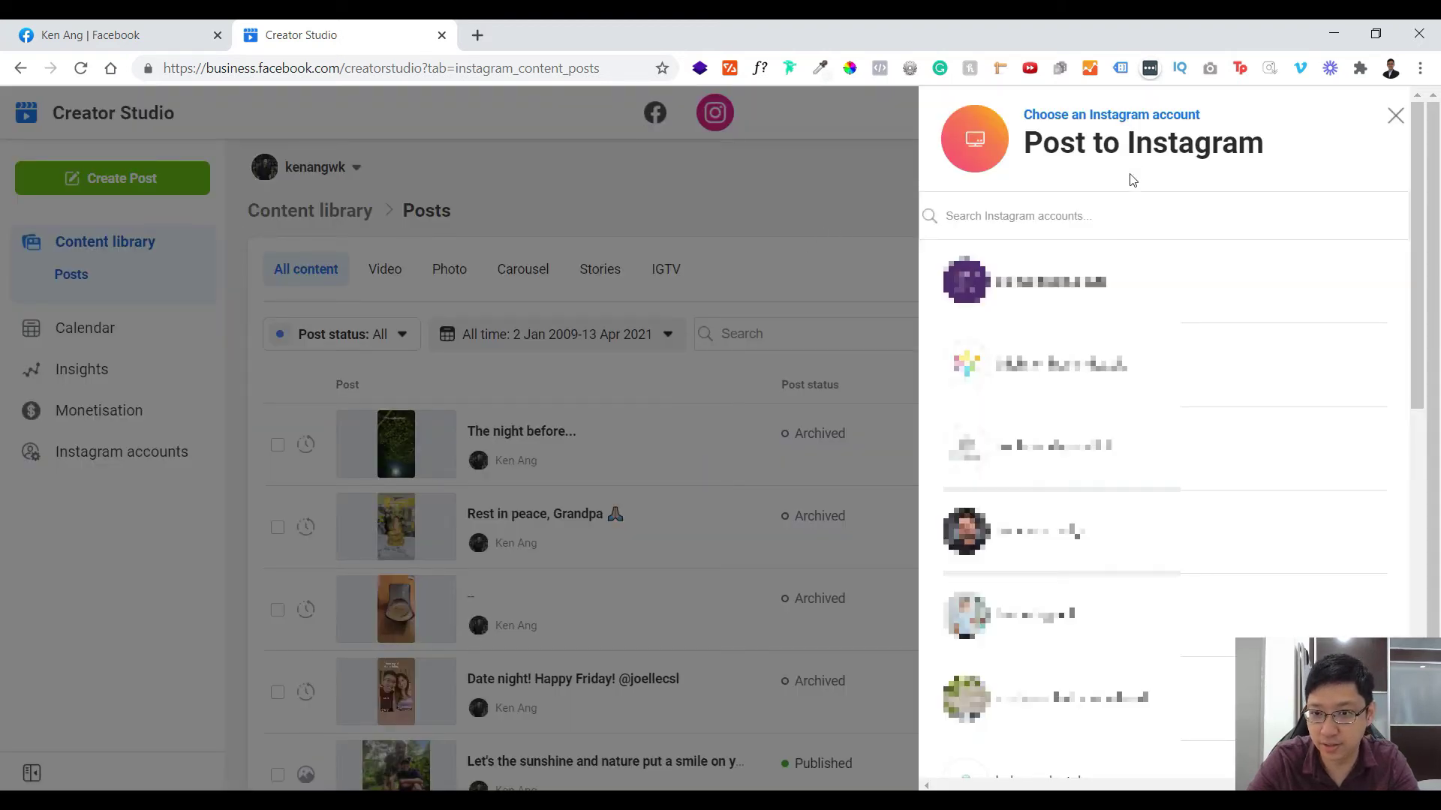
pyautogui.click(1070, 222)
pyautogui.write('ken')
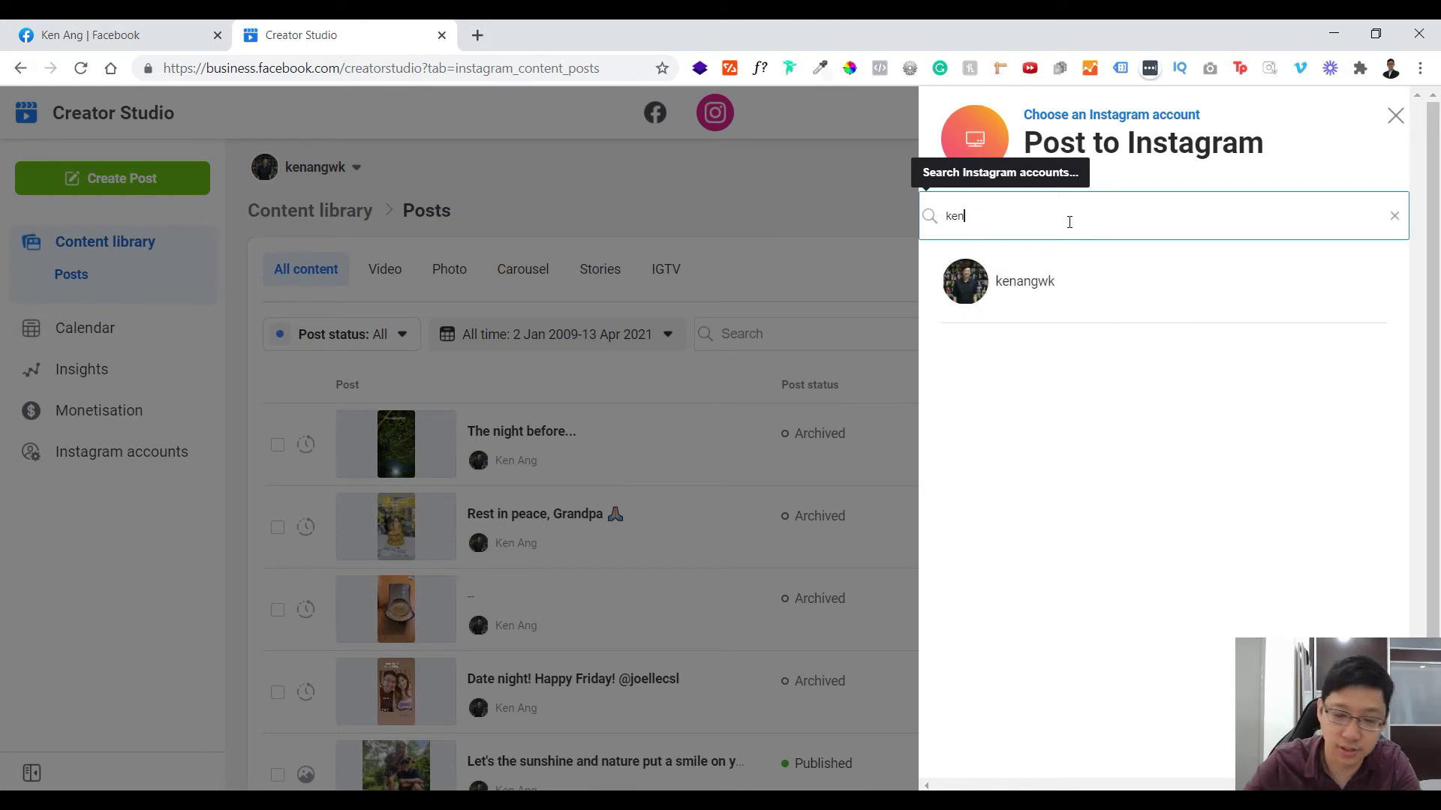
pyautogui.click(1063, 310)
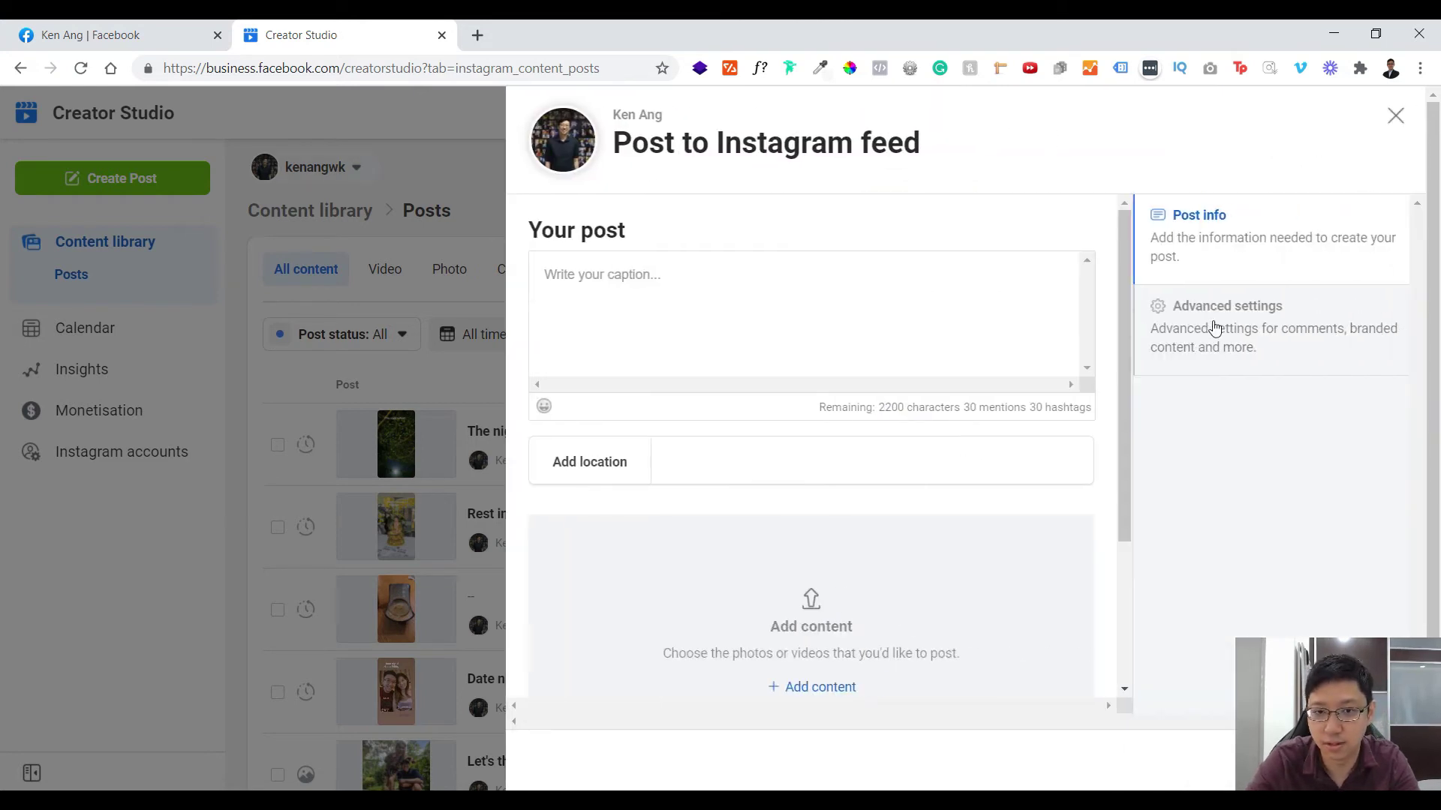
pyautogui.scroll(-3, 772, 446)
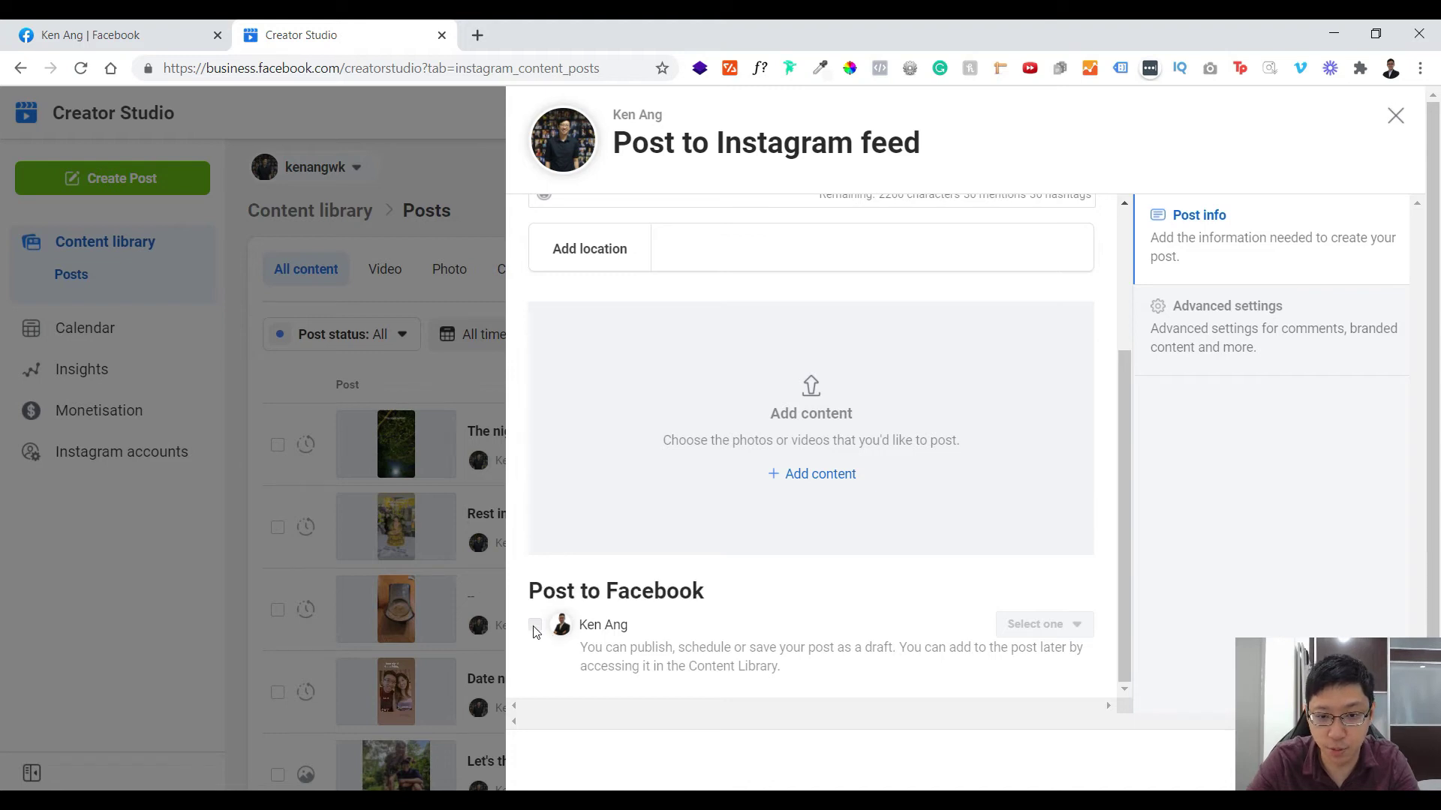
pyautogui.scroll(3, 768, 435)
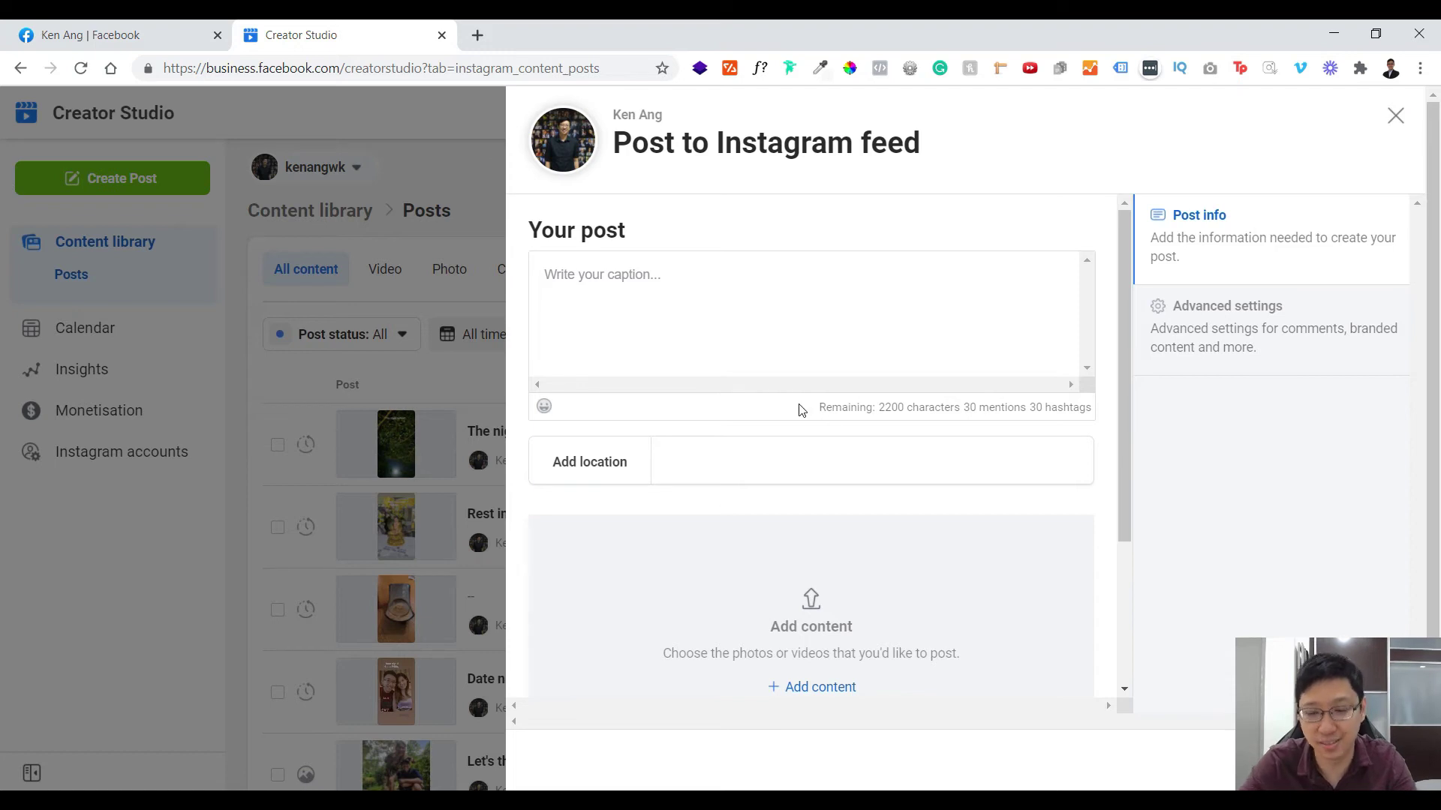
pyautogui.scroll(-3, 802, 409)
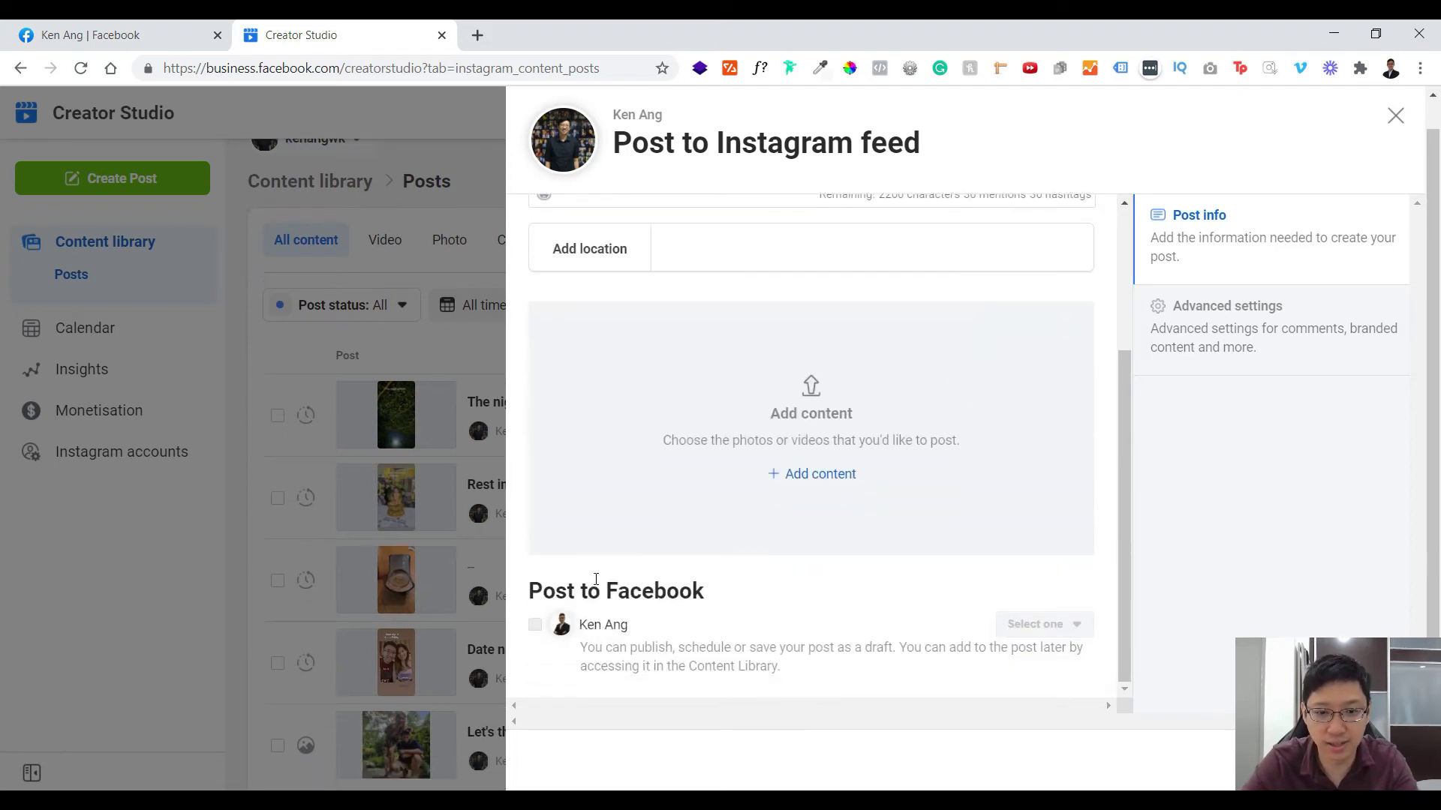
pyautogui.scroll(3, 994, 637)
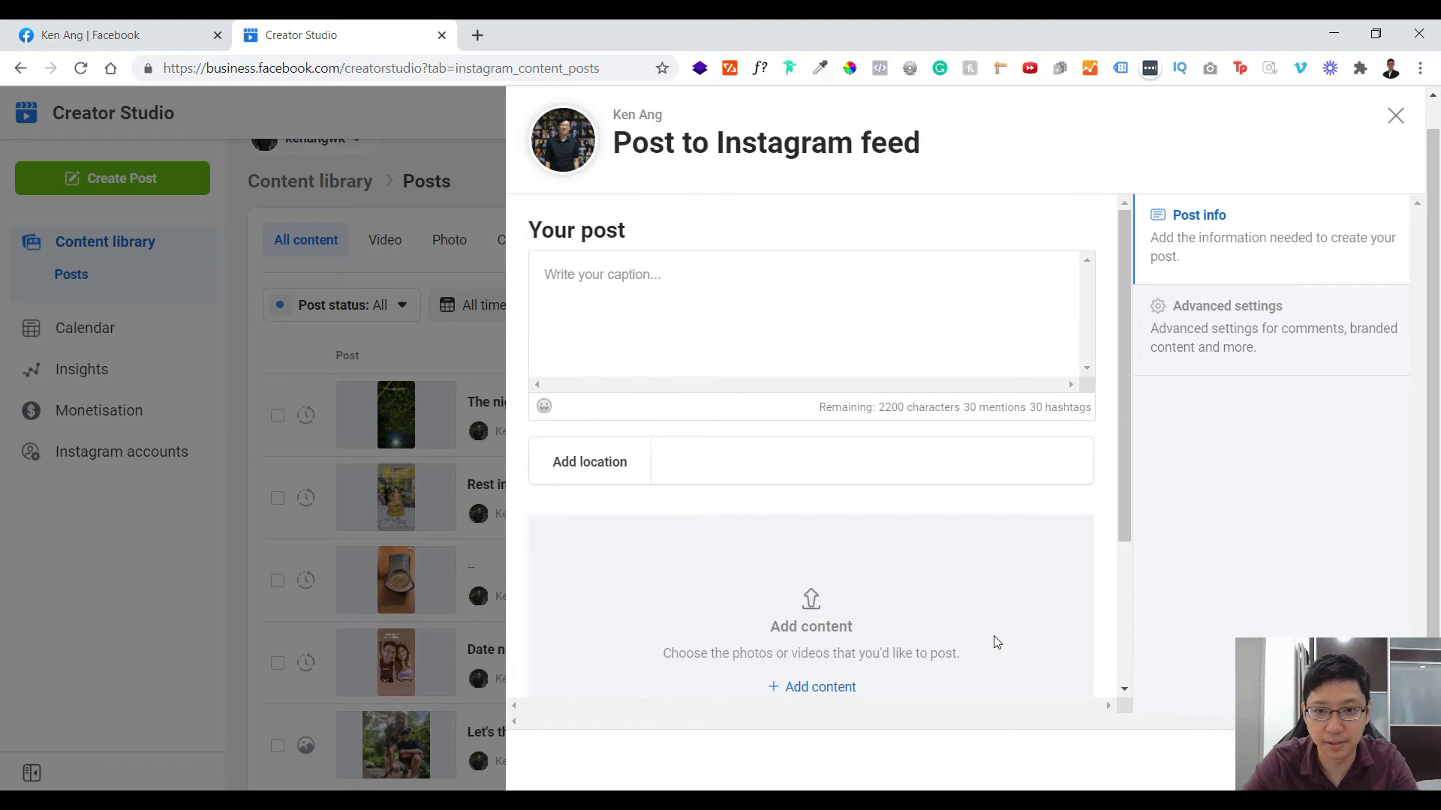
# - Try the placeholder caption "sda" to check the content and Post to Facebook options, and clear the caption
pyautogui.click(850, 295)
pyautogui.write('asd')
pyautogui.scroll(-3, 781, 443)
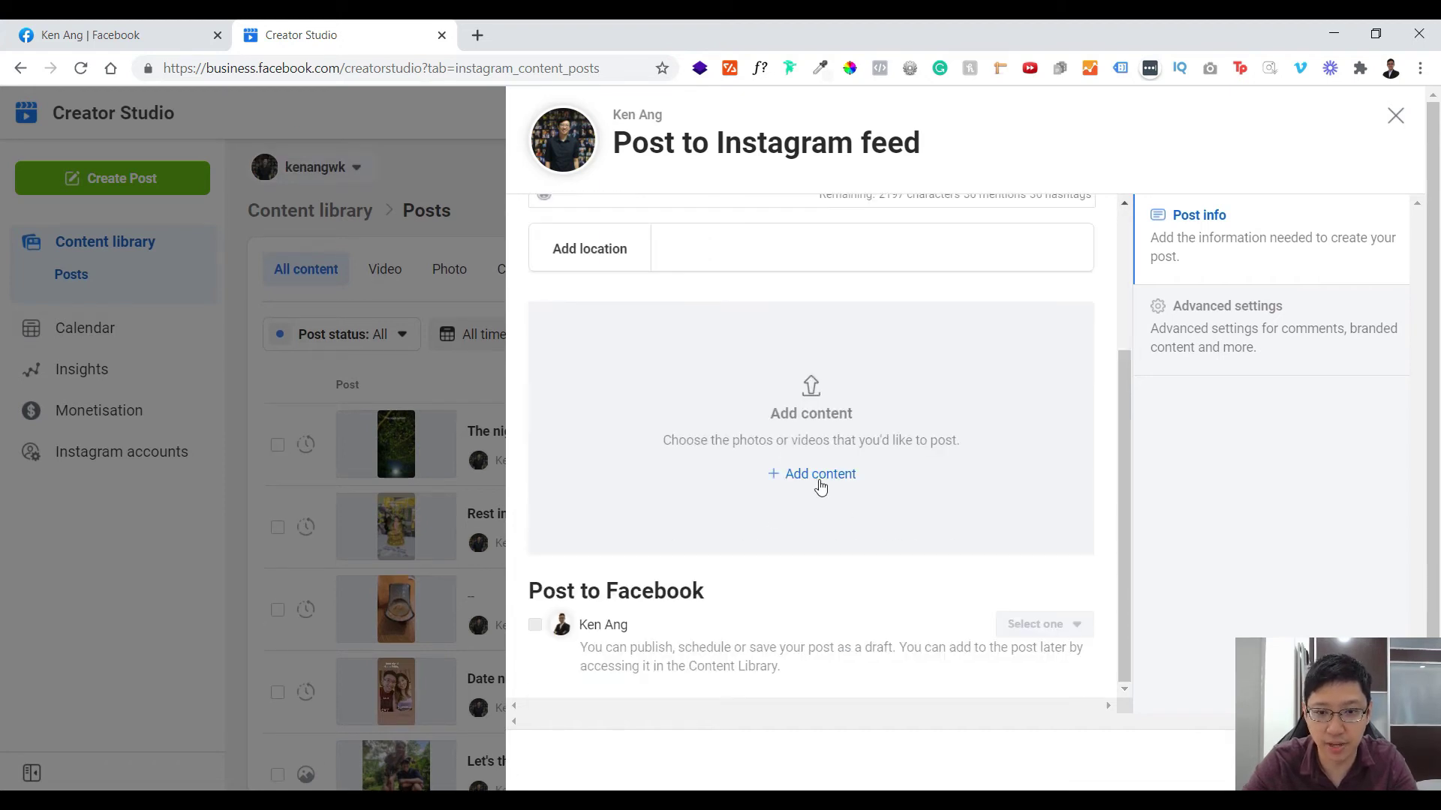
pyautogui.scroll(3, 614, 313)
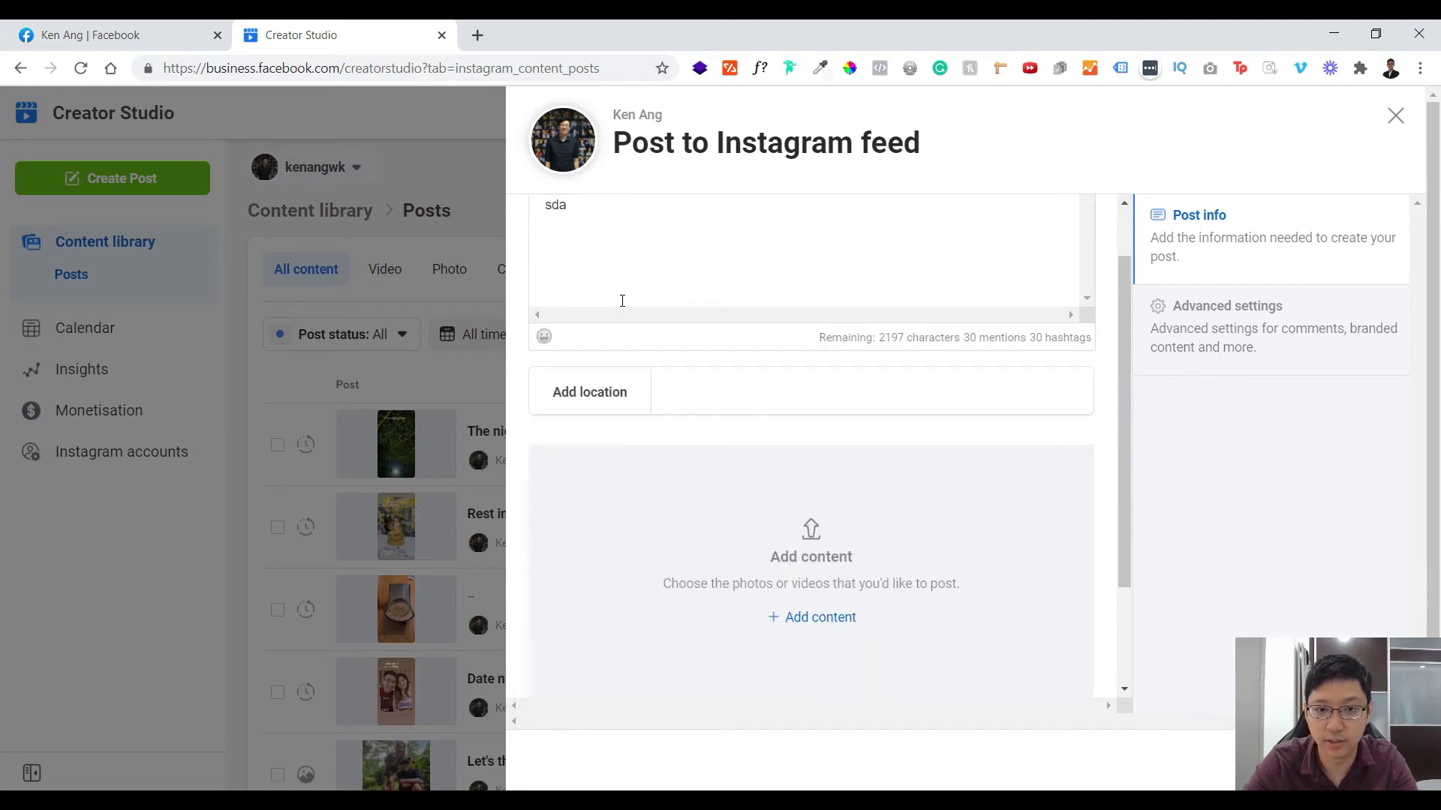
pyautogui.moveTo(583, 276); pyautogui.dragTo(530, 274)
pyautogui.press('BackSpace')
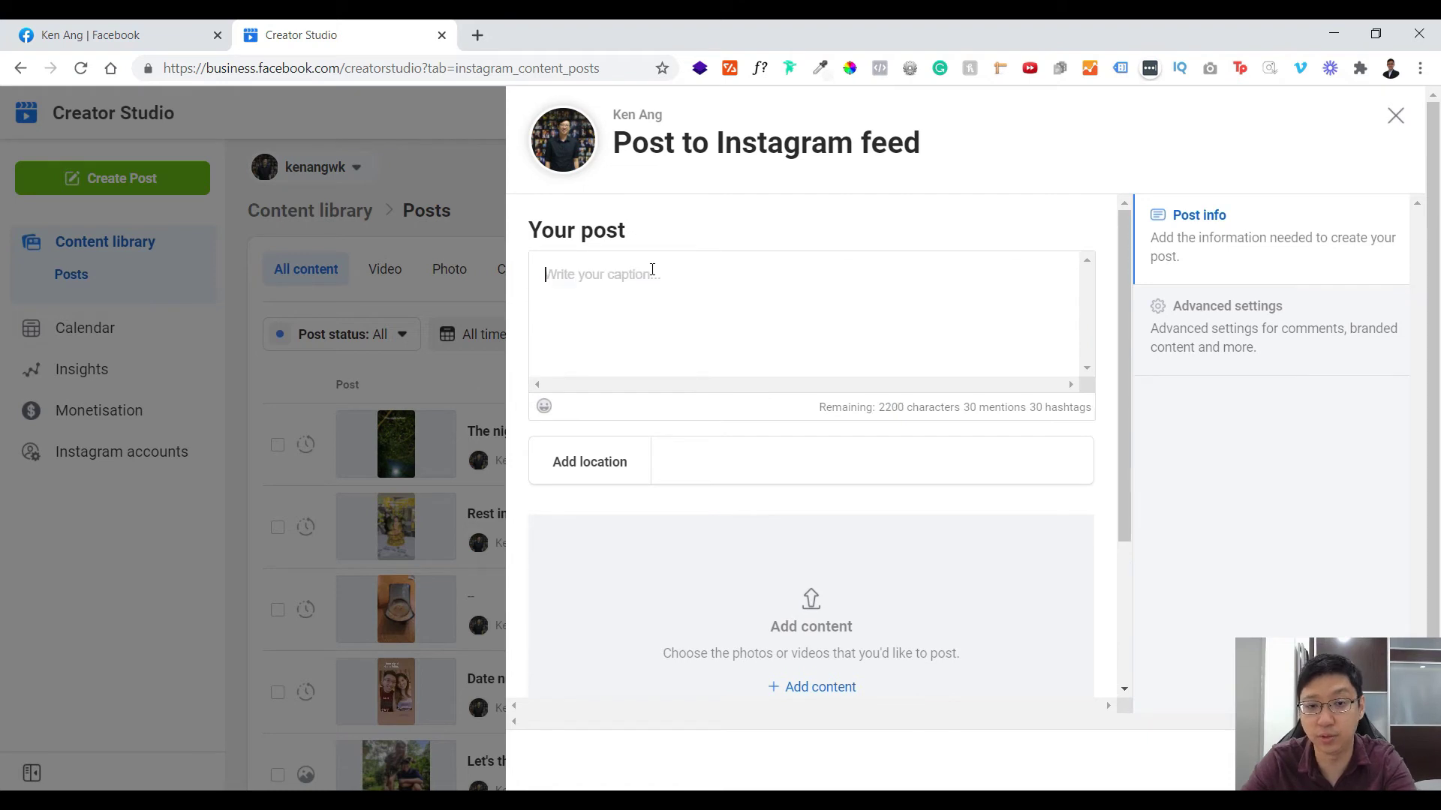
# - Review the remaining post options once more and discard the Instagram feed post without saving it
pyautogui.scroll(-3, 810, 486)
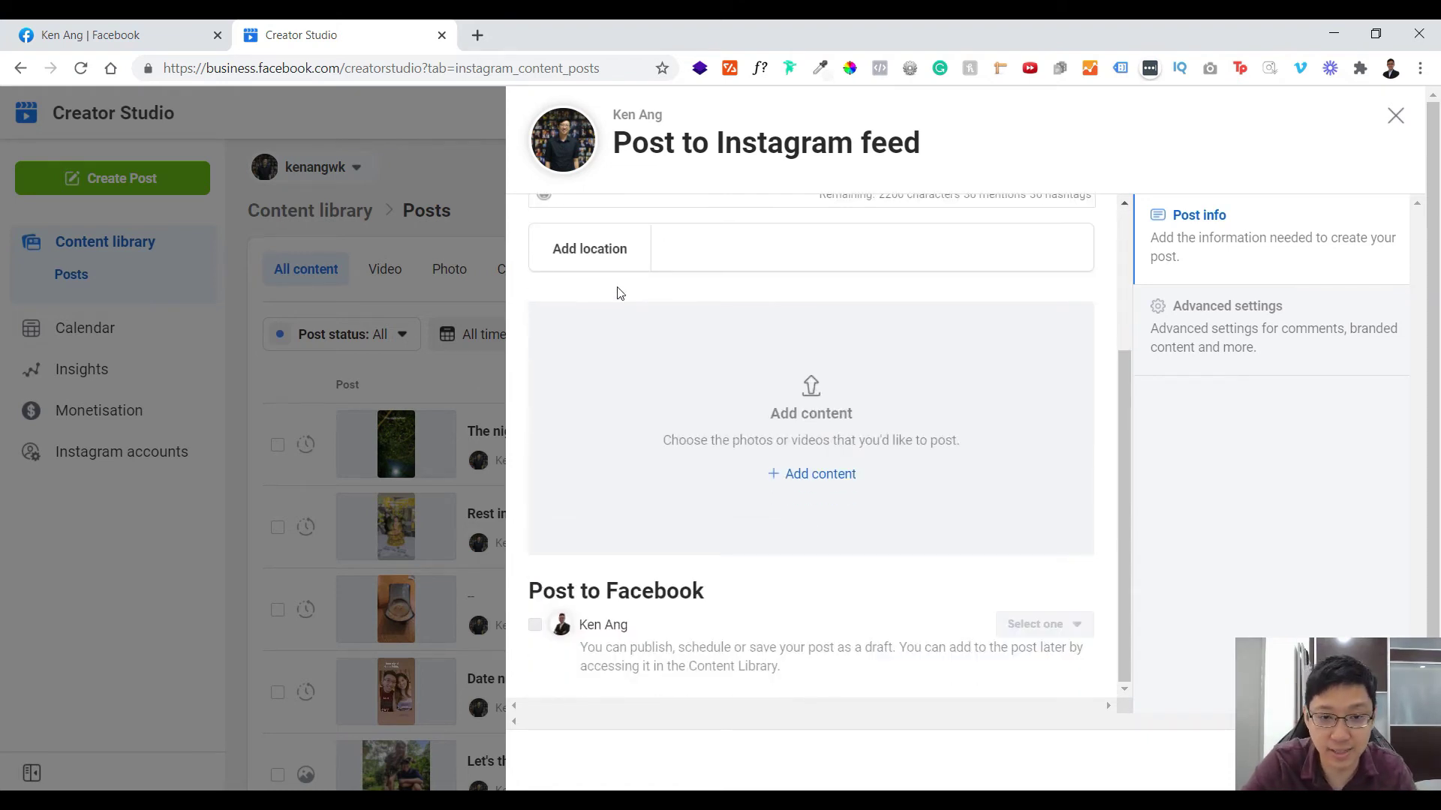
pyautogui.click(1394, 115)
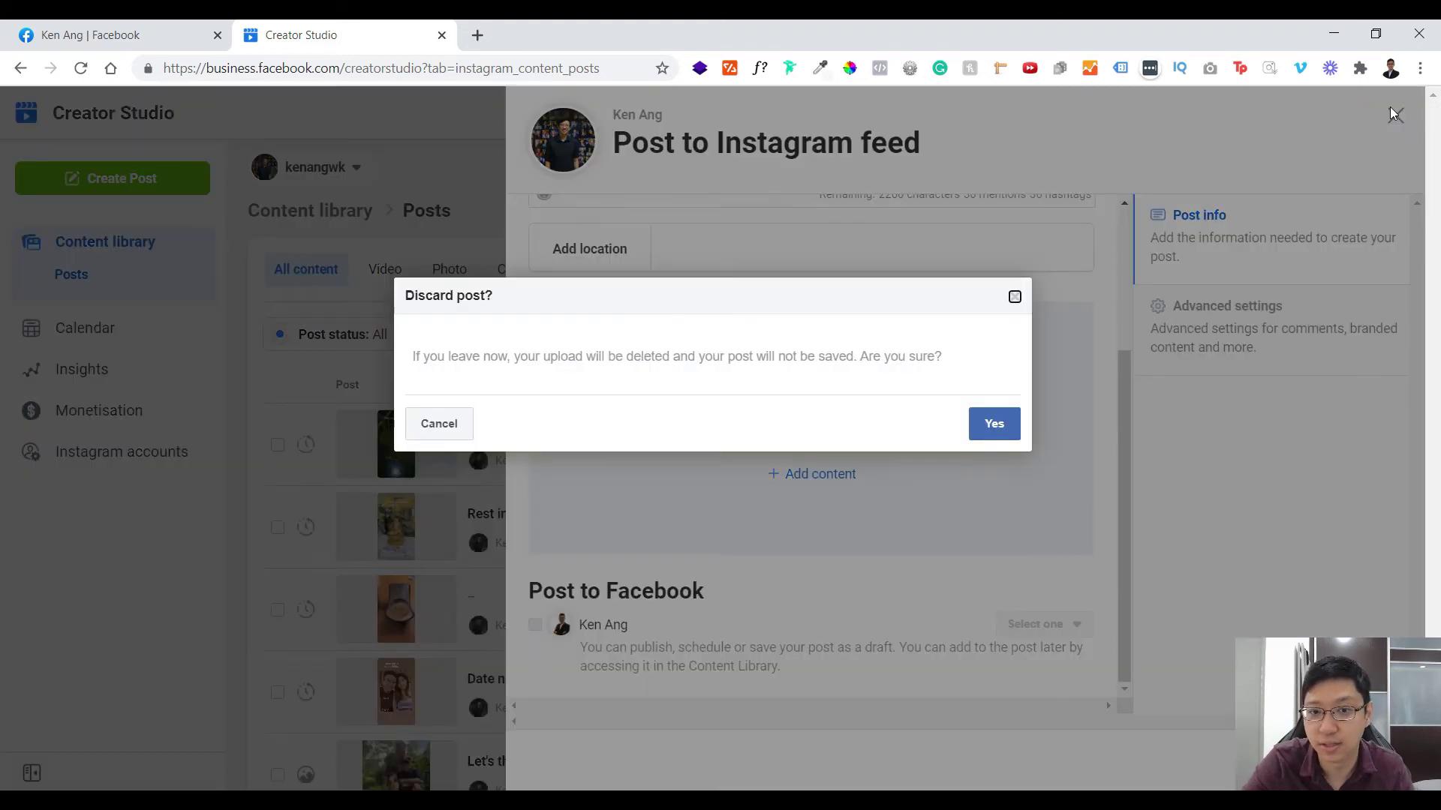
pyautogui.click(994, 423)
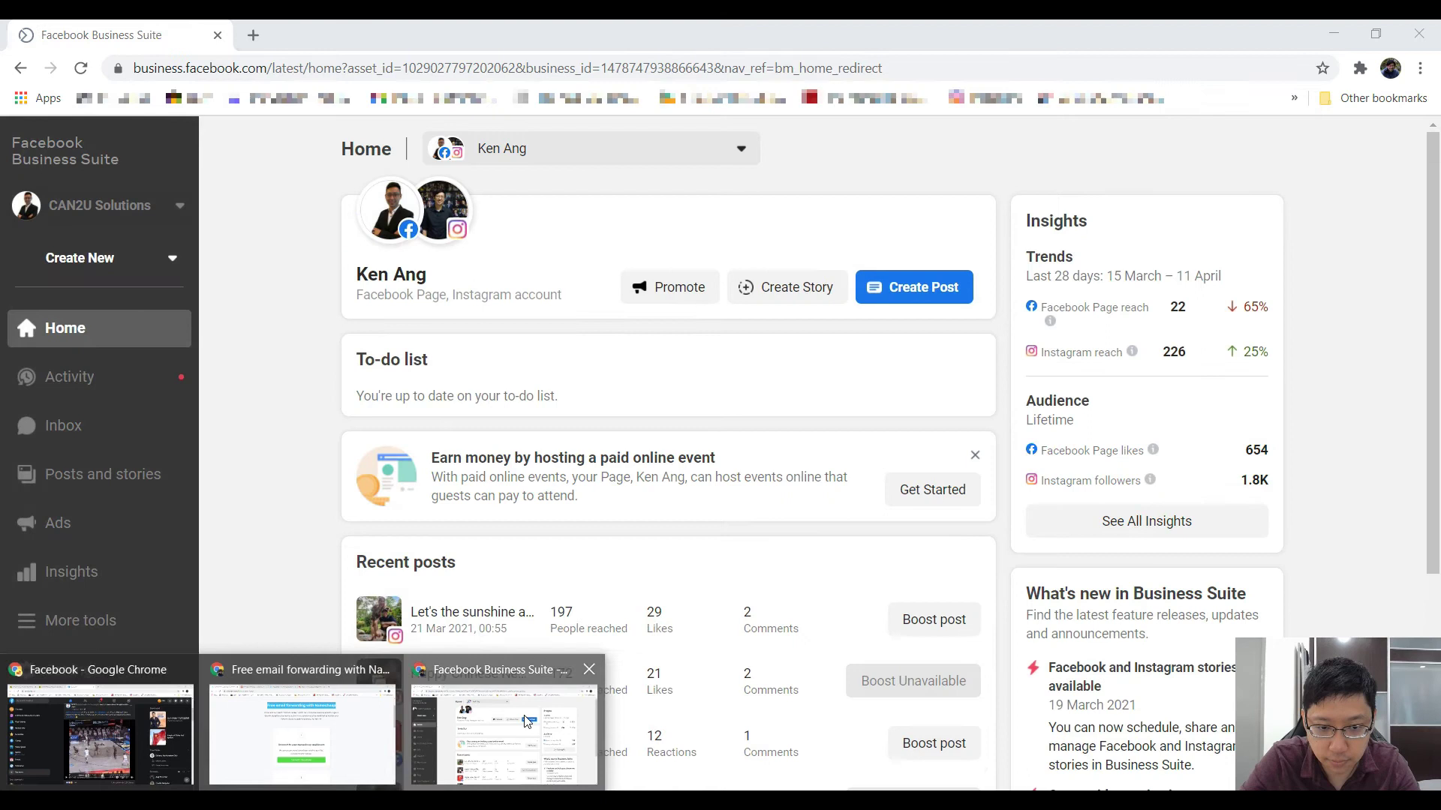
# - Switch to Facebook Business Suite, review a new post with both Facebook and Instagram placements selected, and close it without publishing
pyautogui.click(503, 720)
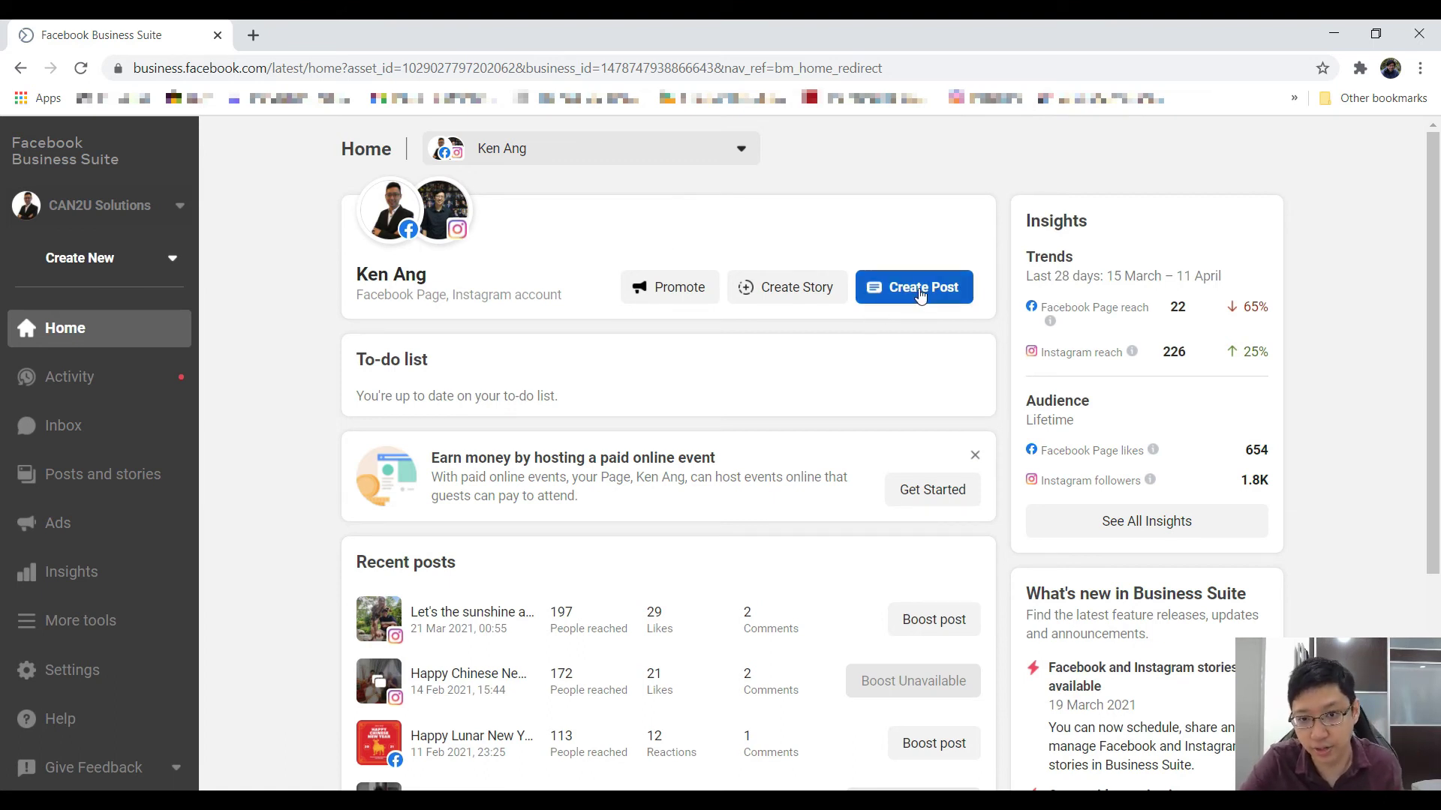
pyautogui.click(923, 293)
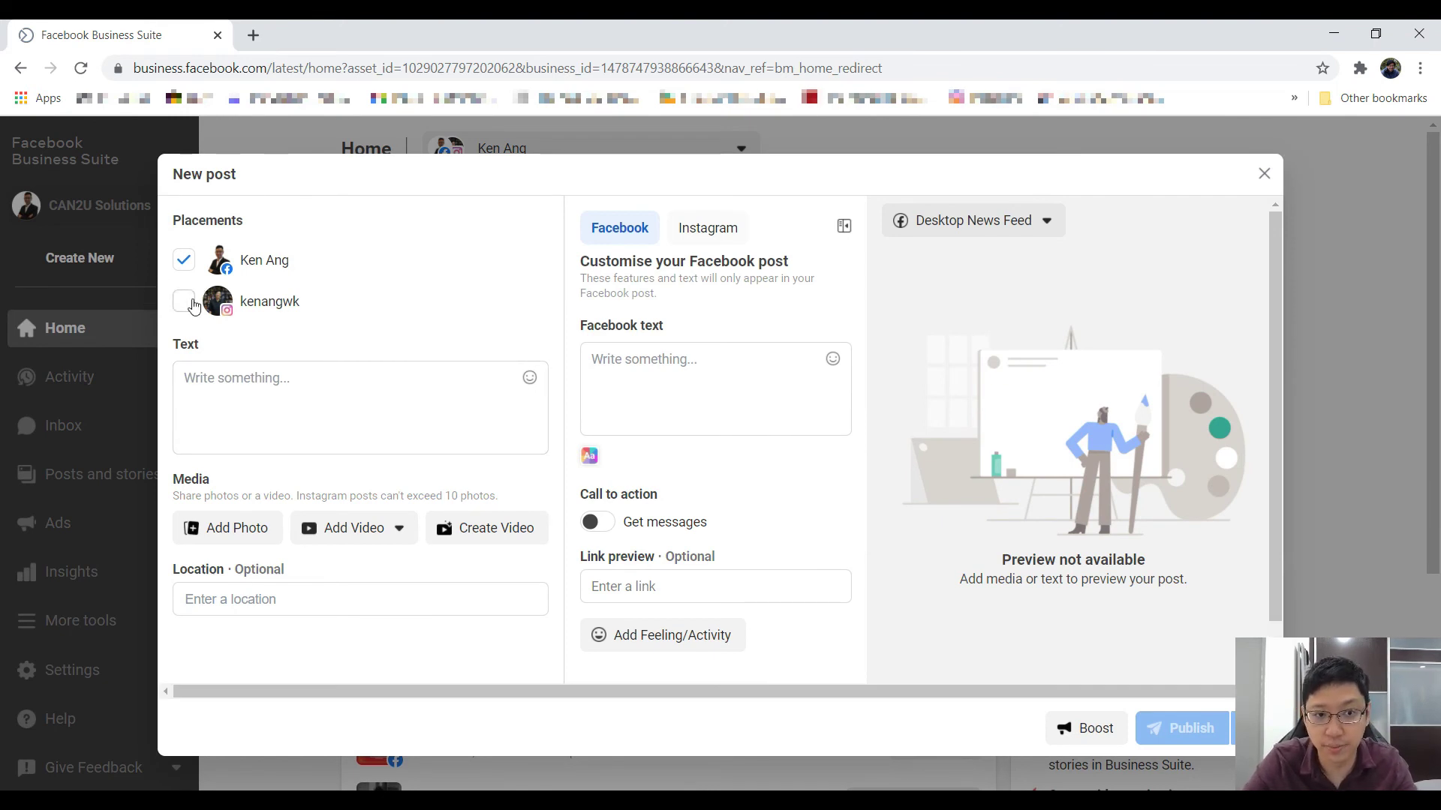
pyautogui.click(183, 301)
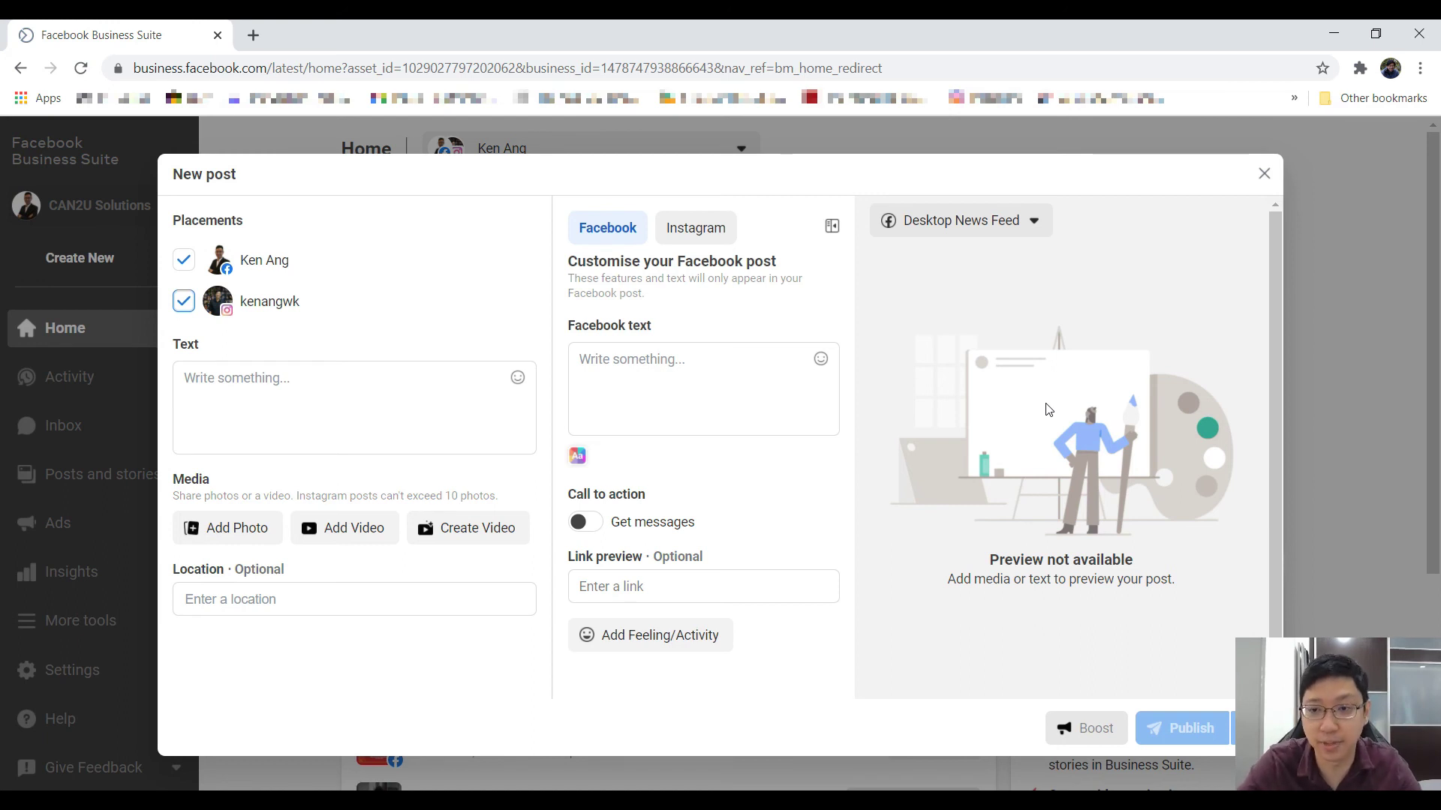
pyautogui.click(1263, 175)
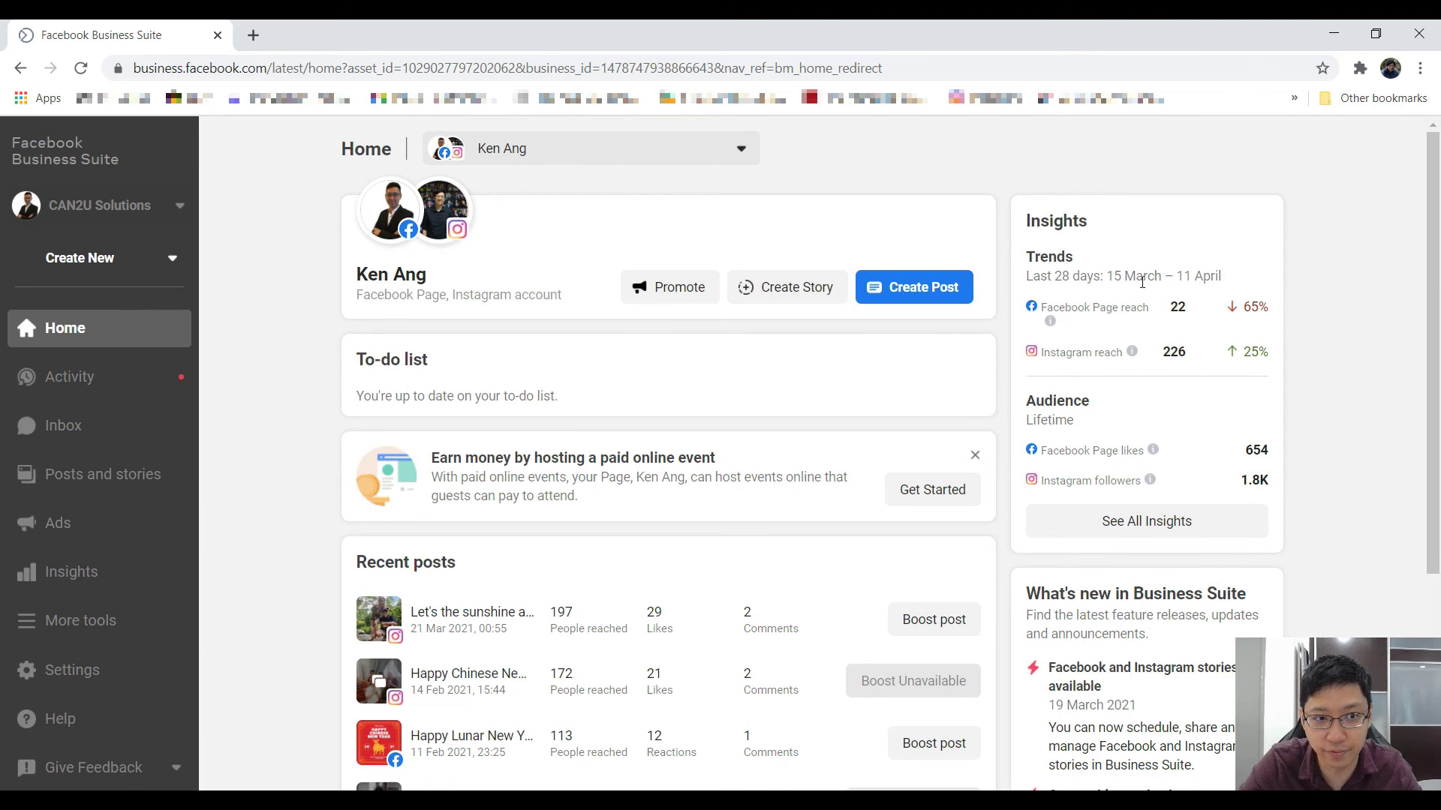